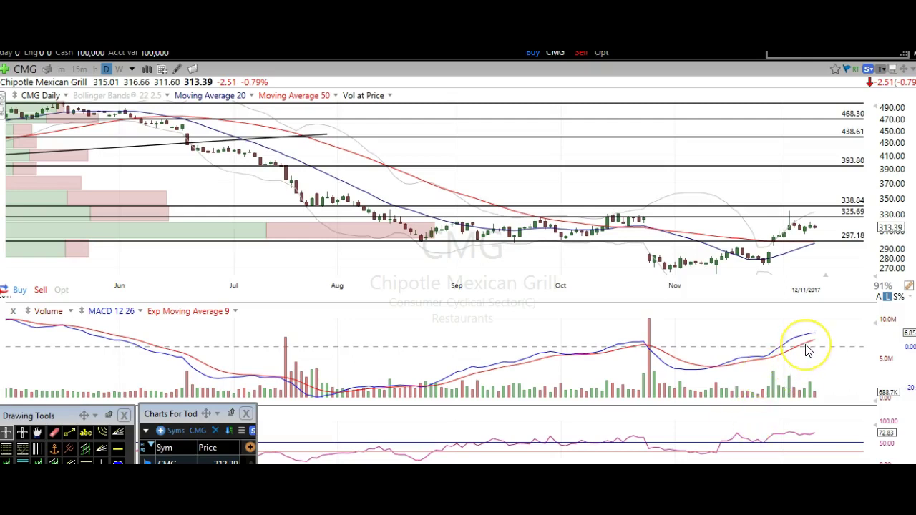
# Examine the CMG daily chart over shorter and longer time spans, from the recent December candles back through early 2016.
pyautogui.scroll(-2, 808, 351)
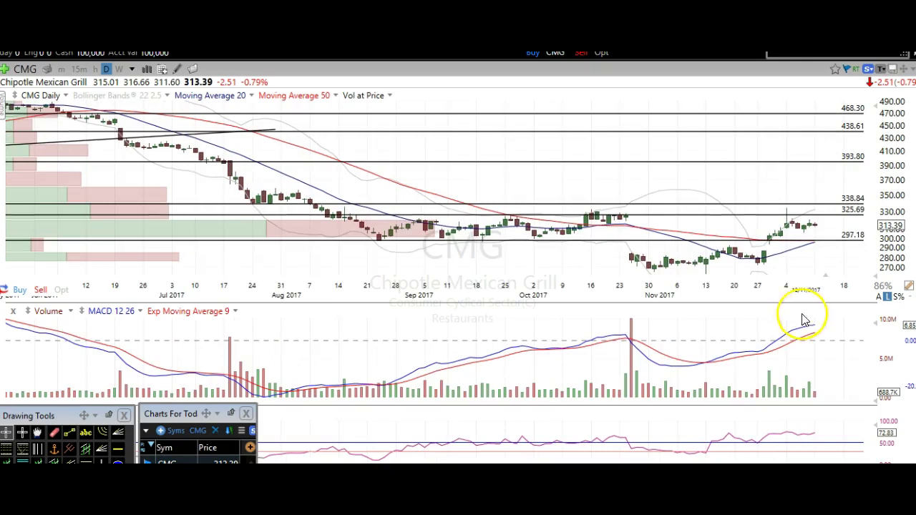
pyautogui.scroll(-2, 796, 298)
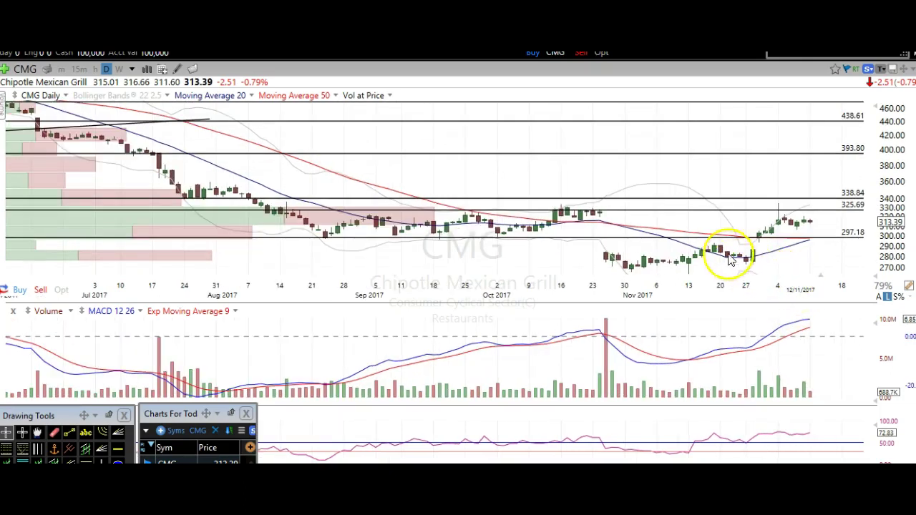
pyautogui.scroll(5, 779, 224)
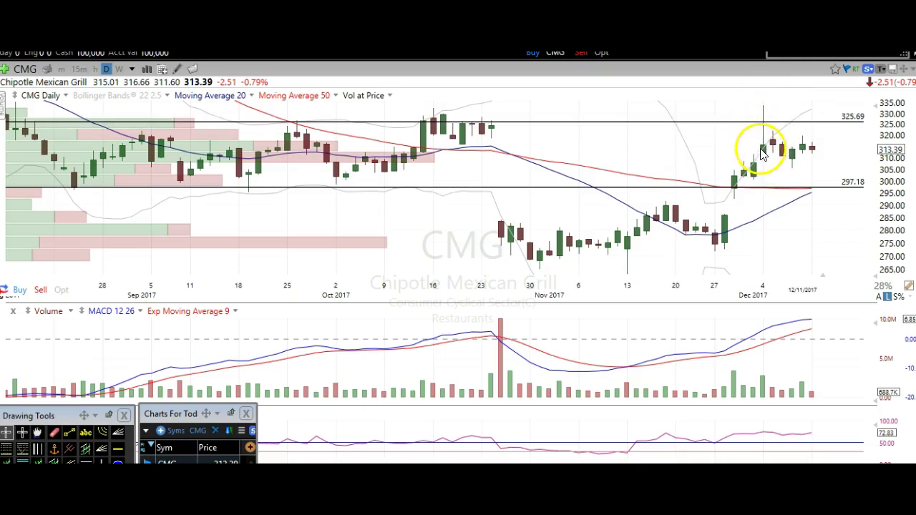
pyautogui.scroll(-3, 763, 153)
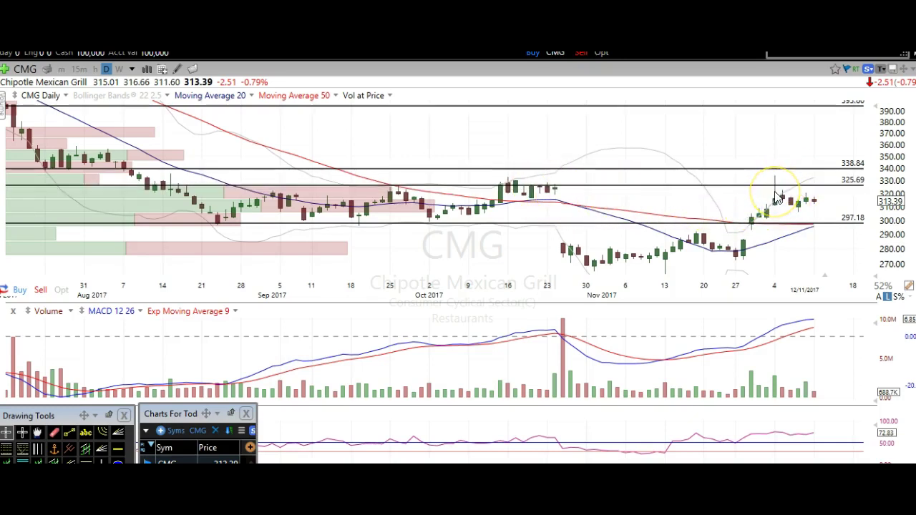
pyautogui.scroll(-5, 777, 198)
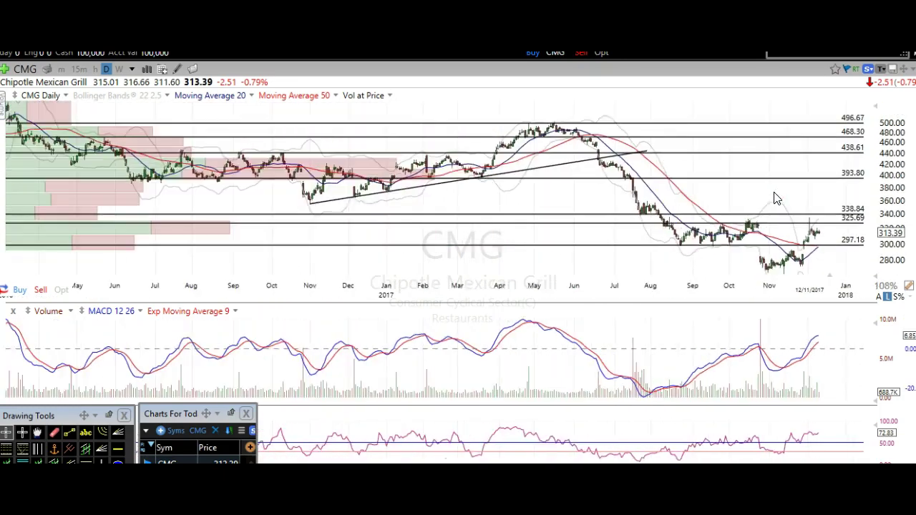
pyautogui.scroll(-1, 777, 197)
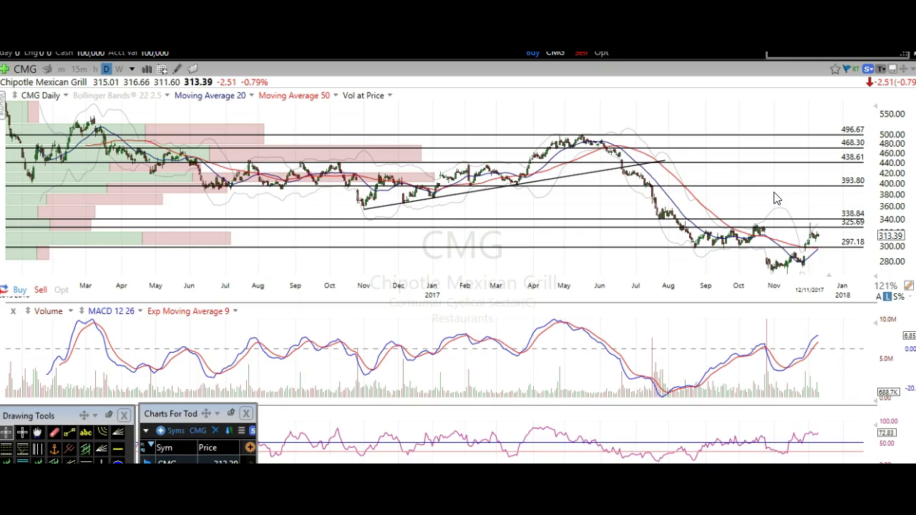
# Switch the CMG chart to the weekly timeframe and examine the decline from the 2015 peak to the recent lows.
pyautogui.click(119, 69)
pyautogui.scroll(3, 565, 202)
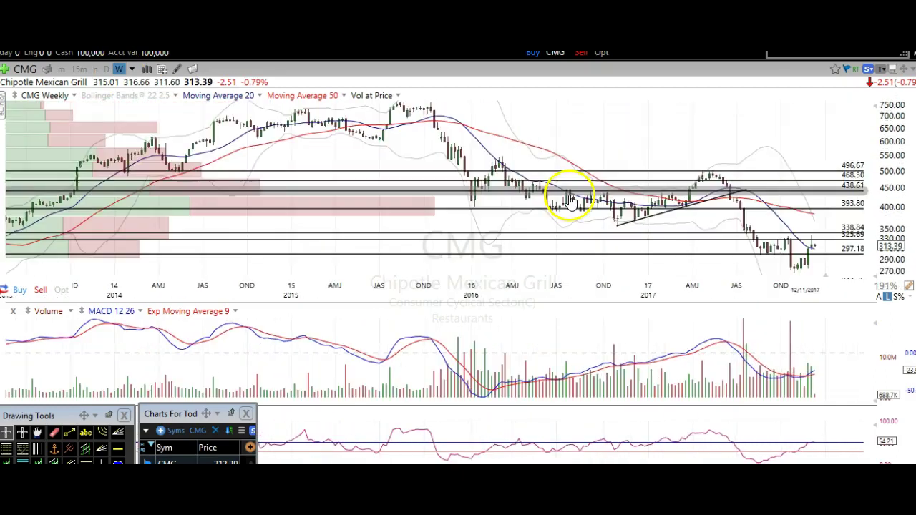
pyautogui.click(401, 113)
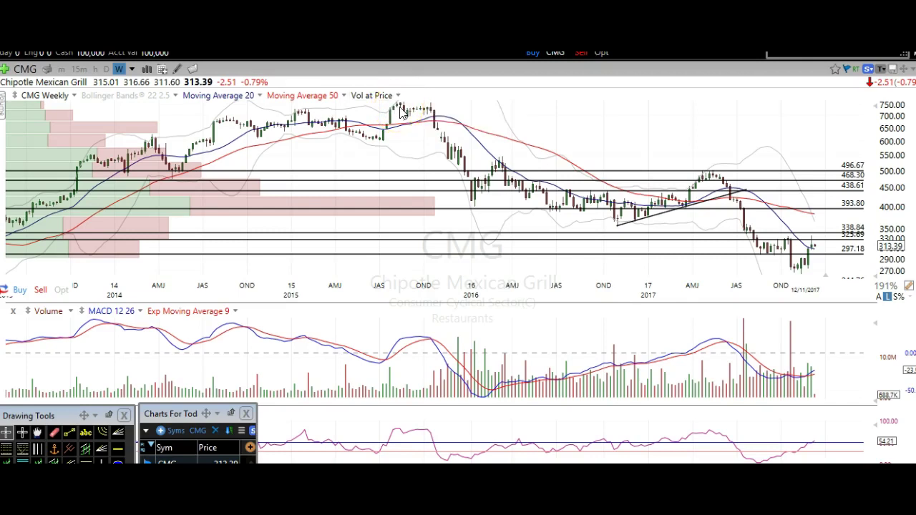
pyautogui.click(401, 111)
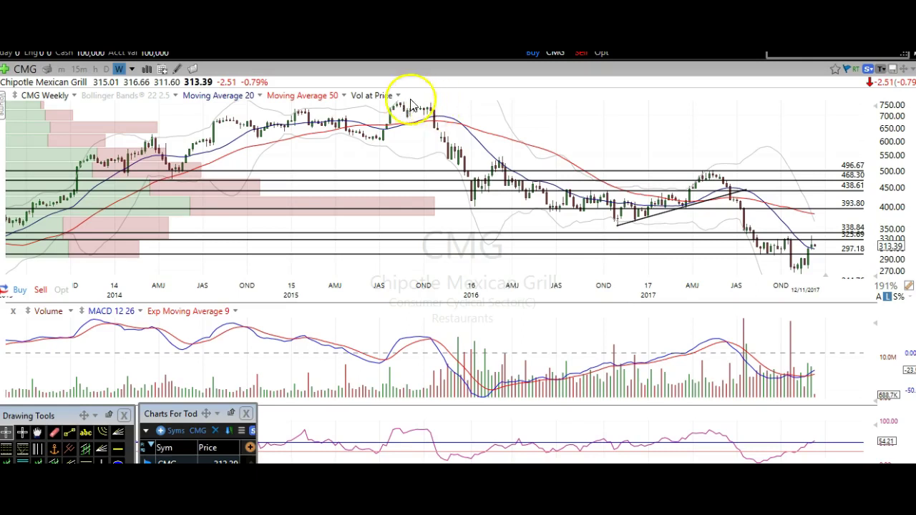
pyautogui.click(811, 273)
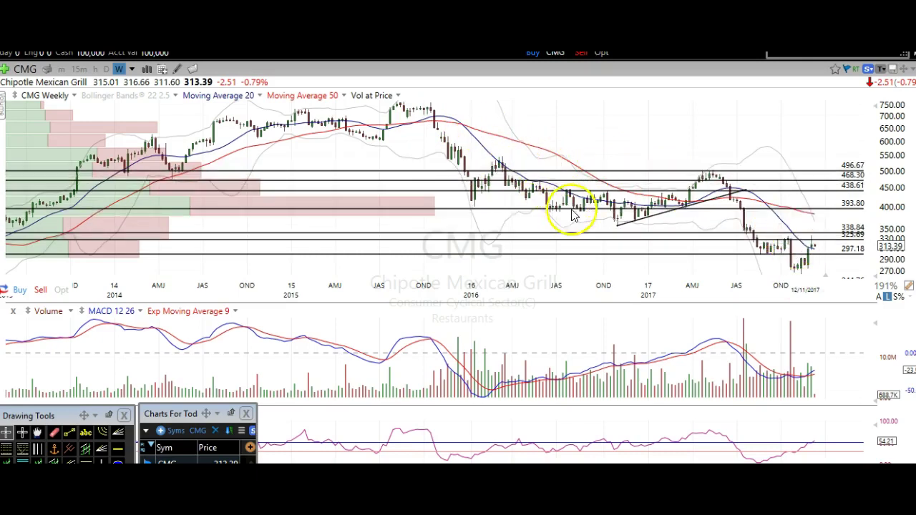
pyautogui.scroll(-3, 548, 204)
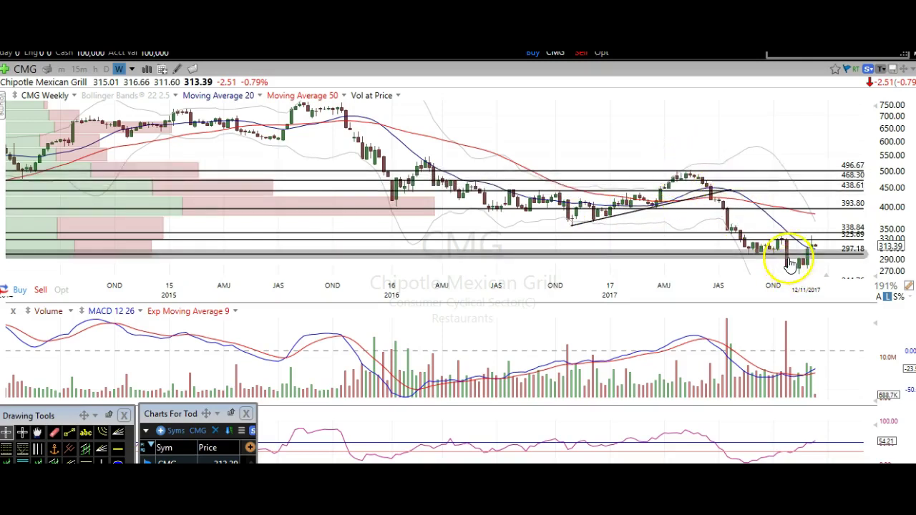
# Return the chart to the daily timeframe and change the symbol to AGN (Allergan Plc).
pyautogui.click(106, 69)
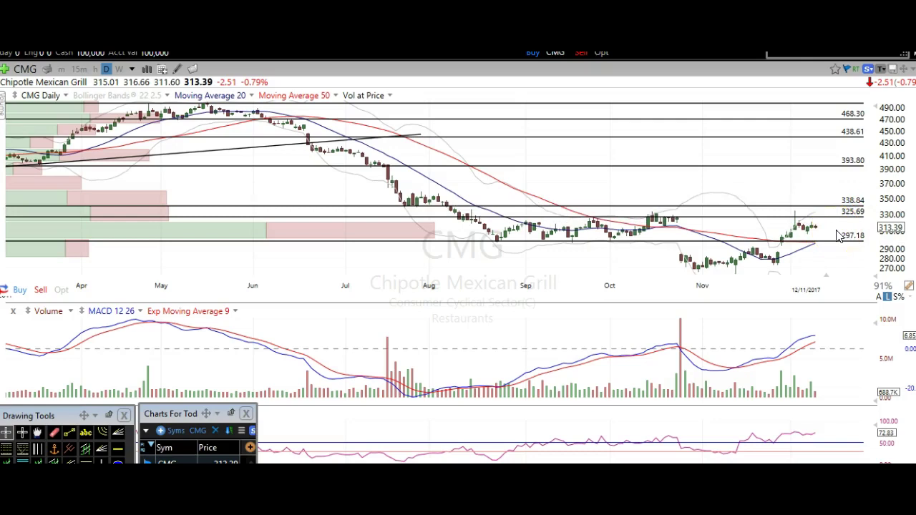
pyautogui.write('agn')
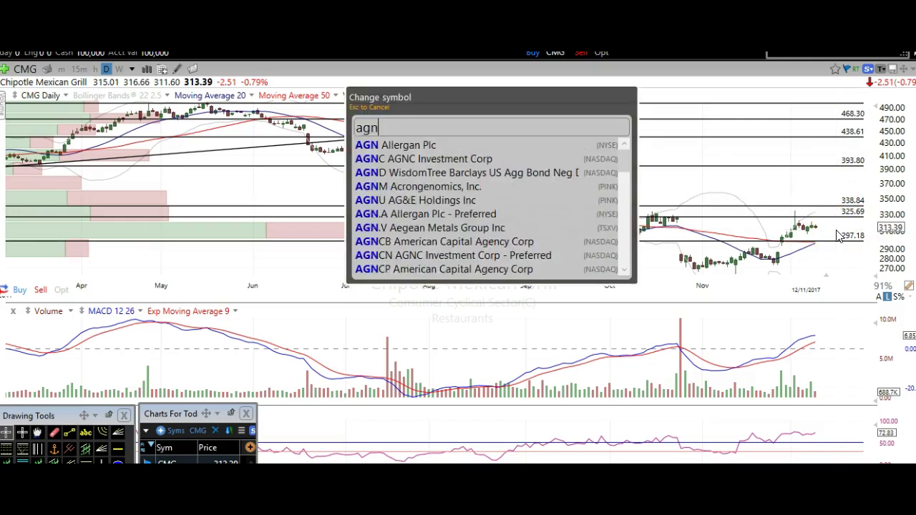
pyautogui.press('Return')
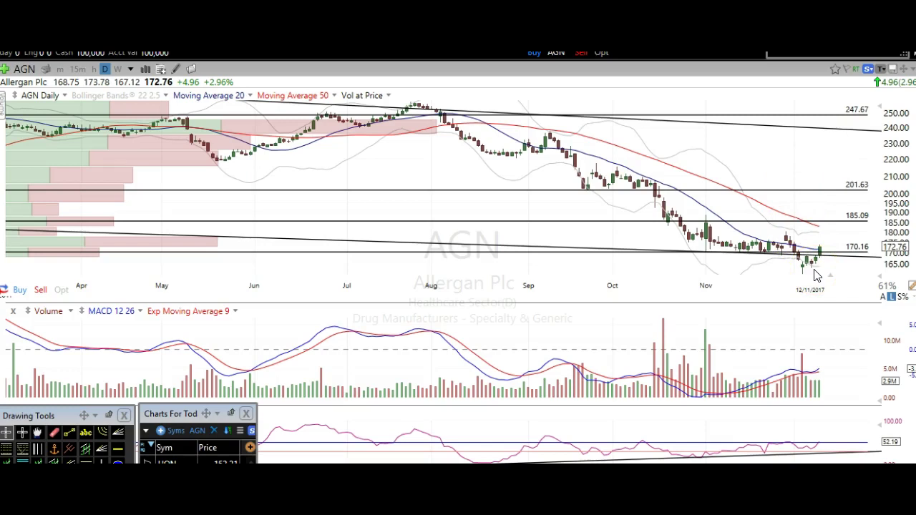
# Switch the AGN chart to the weekly timeframe and move the Charts For Tod window down to uncover the lower indicator pane.
pyautogui.click(118, 68)
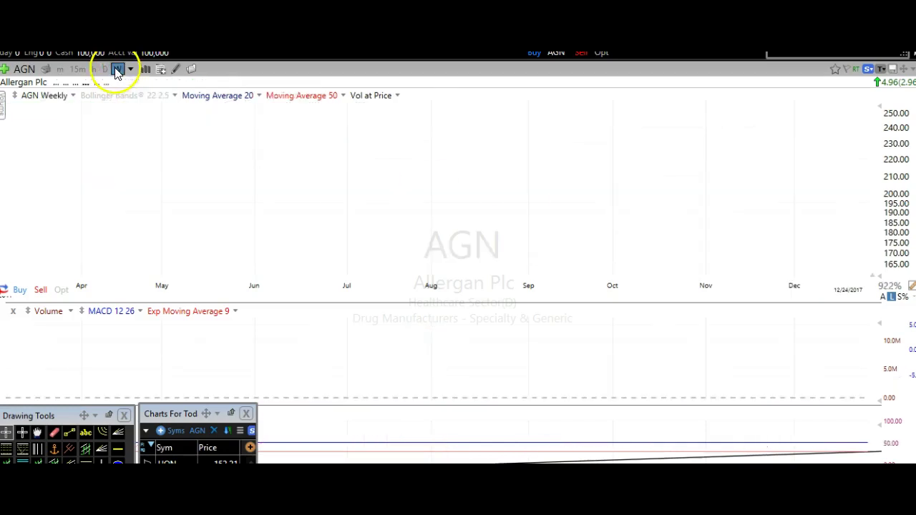
pyautogui.moveTo(183, 416); pyautogui.dragTo(176, 453)
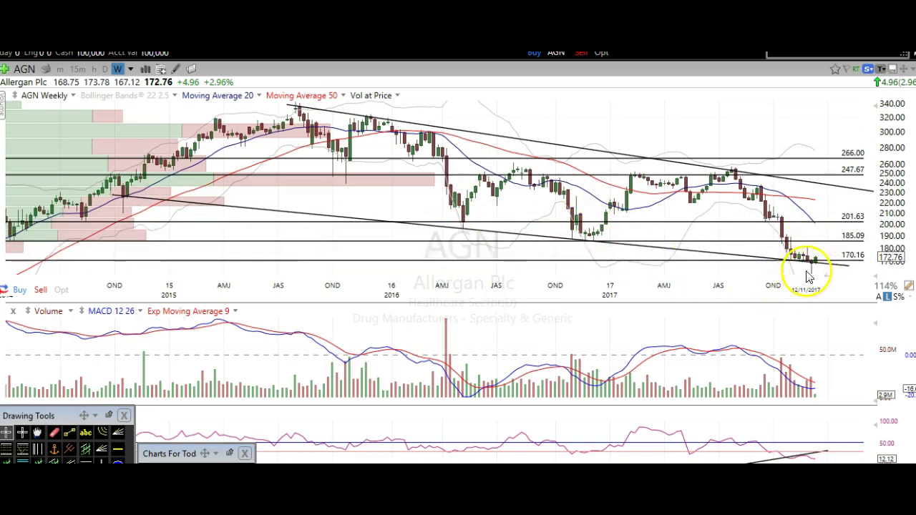
# Examine AGN's weekly candles near the lower channel line, the long-term descending channel and the oscillator beneath the price chart.
pyautogui.scroll(2, 815, 278)
pyautogui.scroll(3, 818, 276)
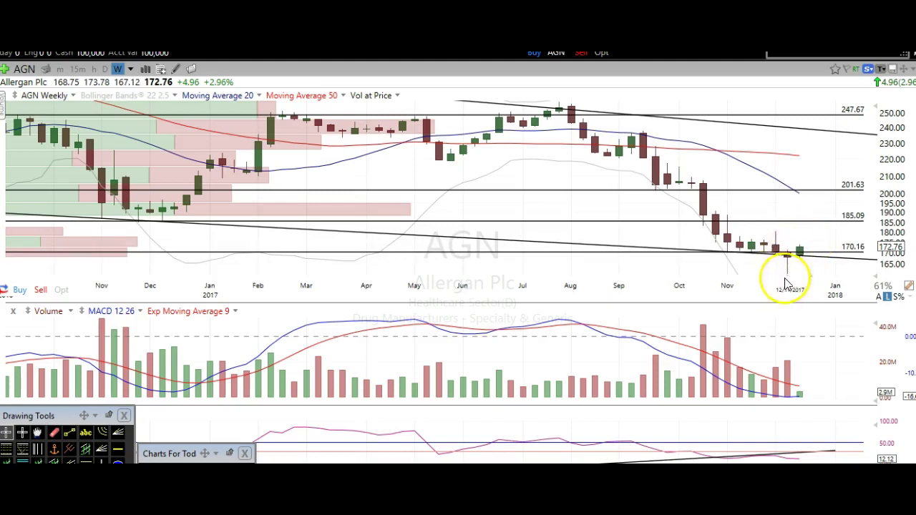
pyautogui.scroll(-1, 758, 285)
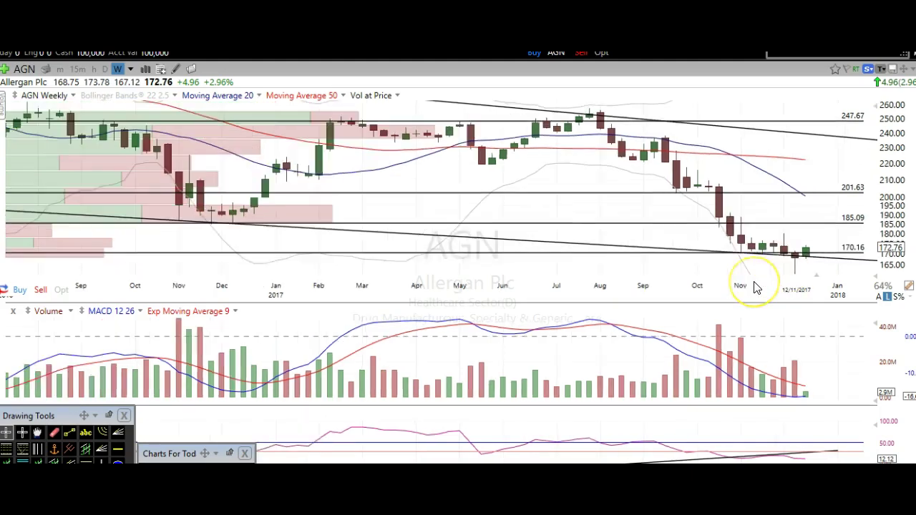
pyautogui.scroll(-3, 756, 285)
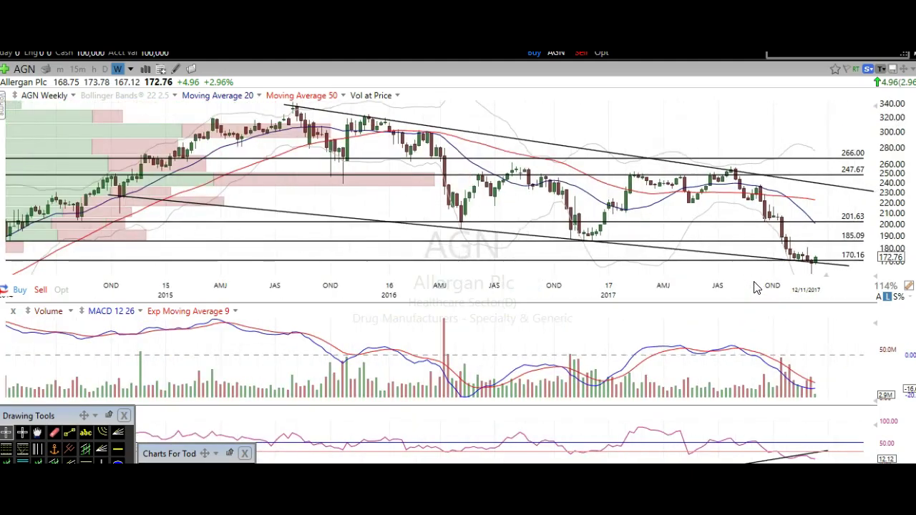
pyautogui.scroll(-1, 757, 288)
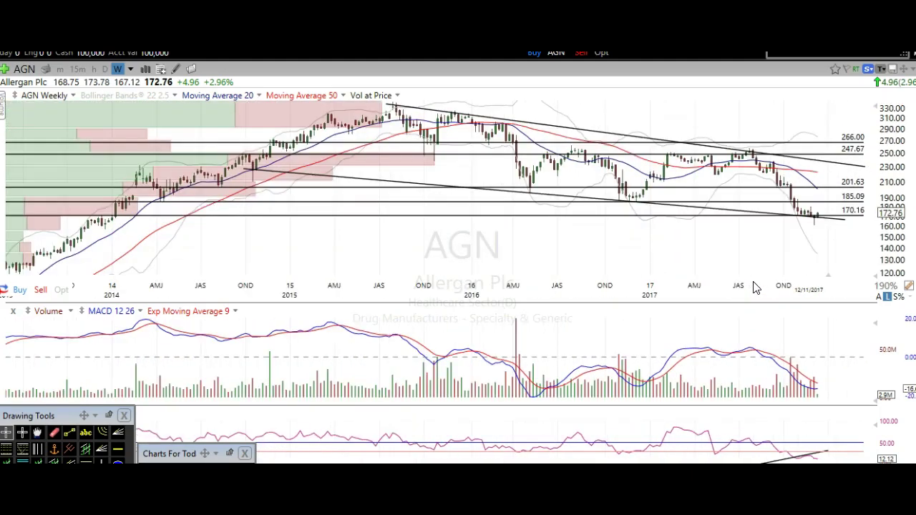
pyautogui.scroll(1, 756, 287)
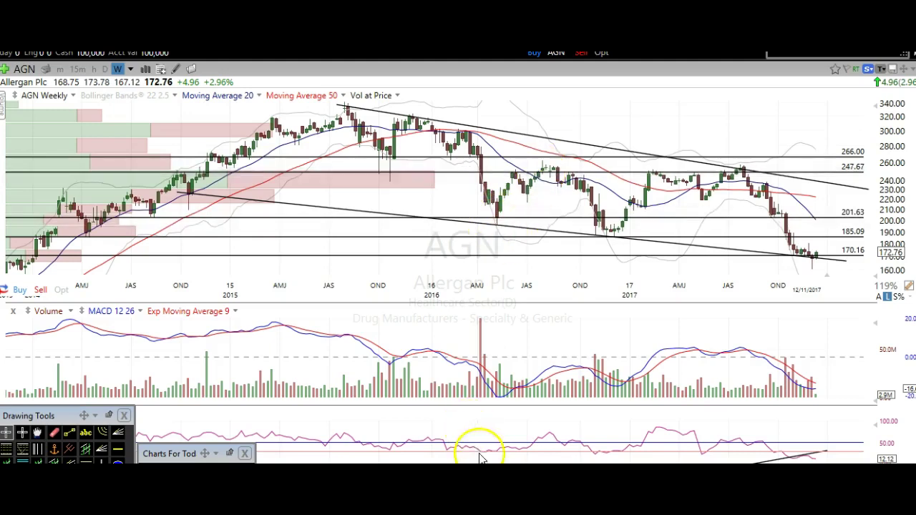
pyautogui.scroll(-2, 497, 403)
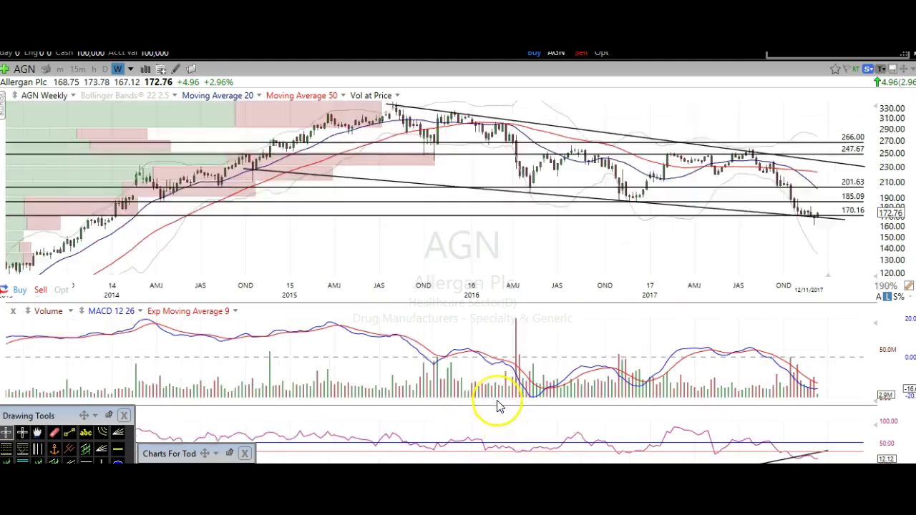
pyautogui.scroll(-1, 499, 406)
pyautogui.scroll(1, 499, 406)
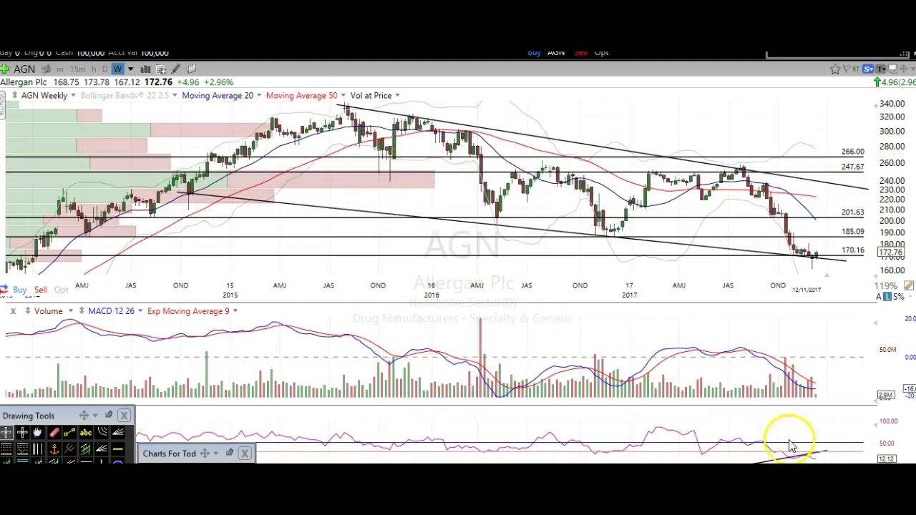
pyautogui.moveTo(805, 458)
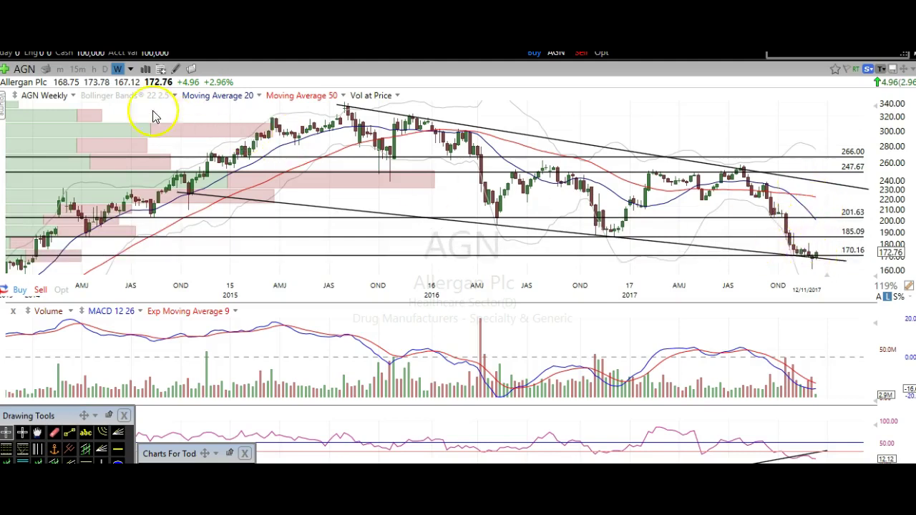
# Switch AGN to the daily timeframe and examine the November and December candles around the 170.16 level.
pyautogui.click(105, 68)
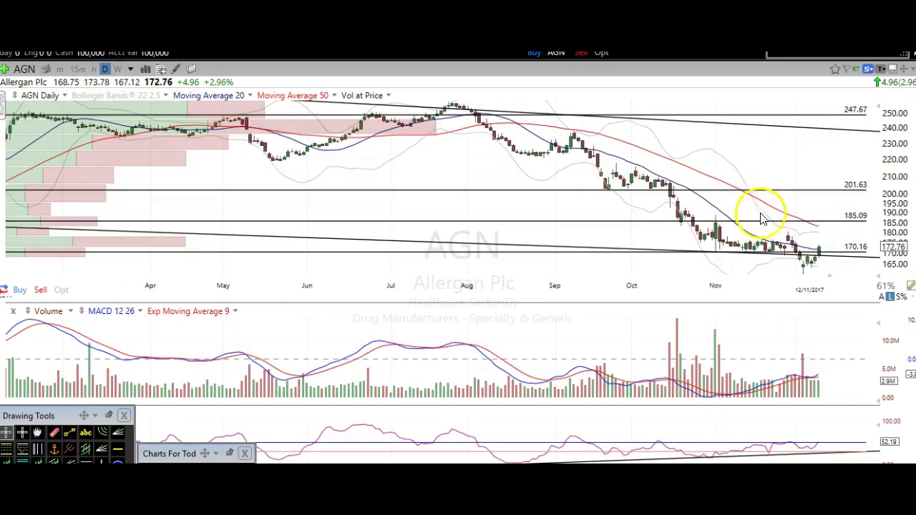
pyautogui.scroll(3, 802, 250)
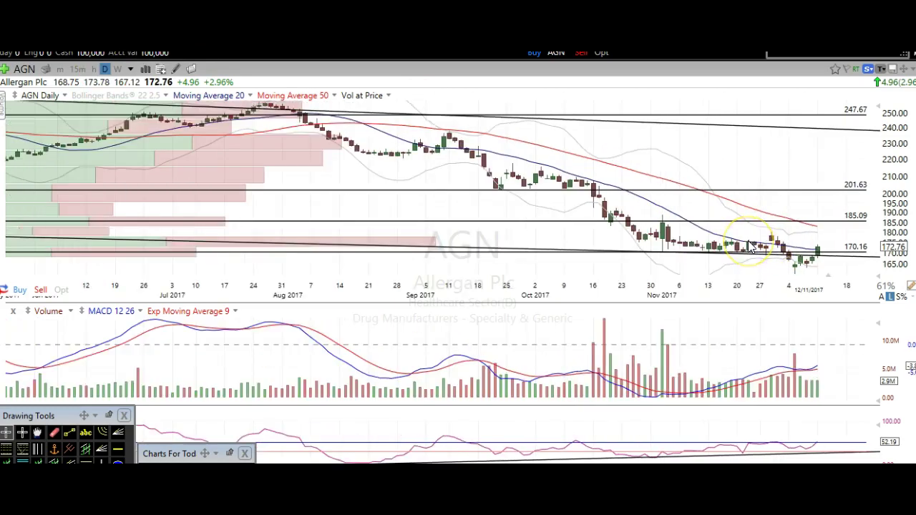
pyautogui.scroll(2, 750, 247)
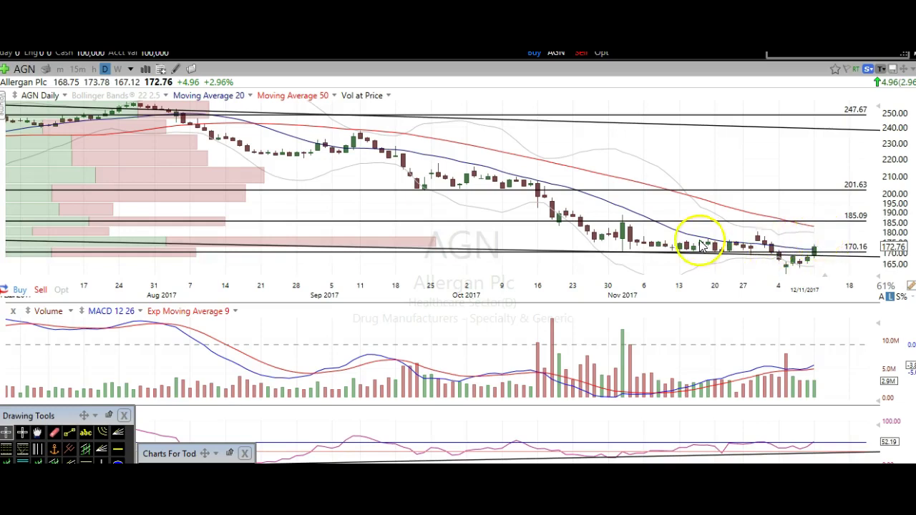
pyautogui.scroll(2, 701, 246)
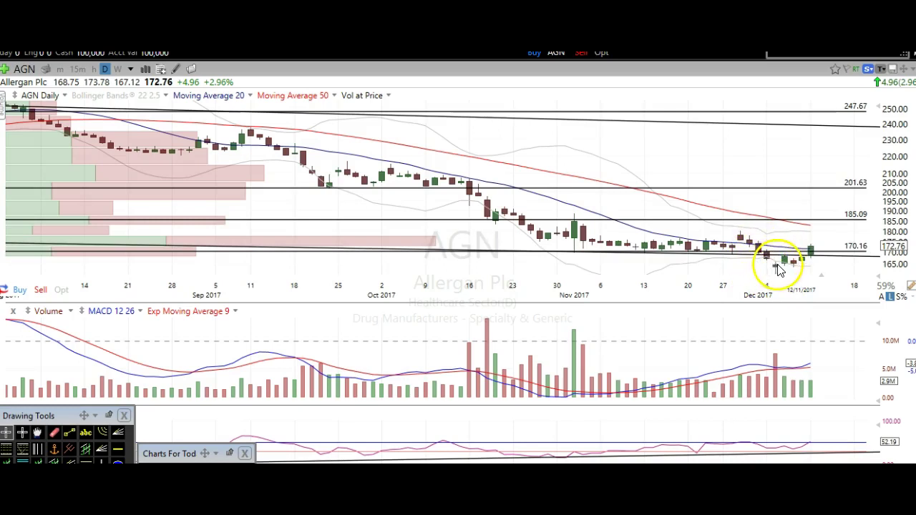
pyautogui.scroll(2, 770, 275)
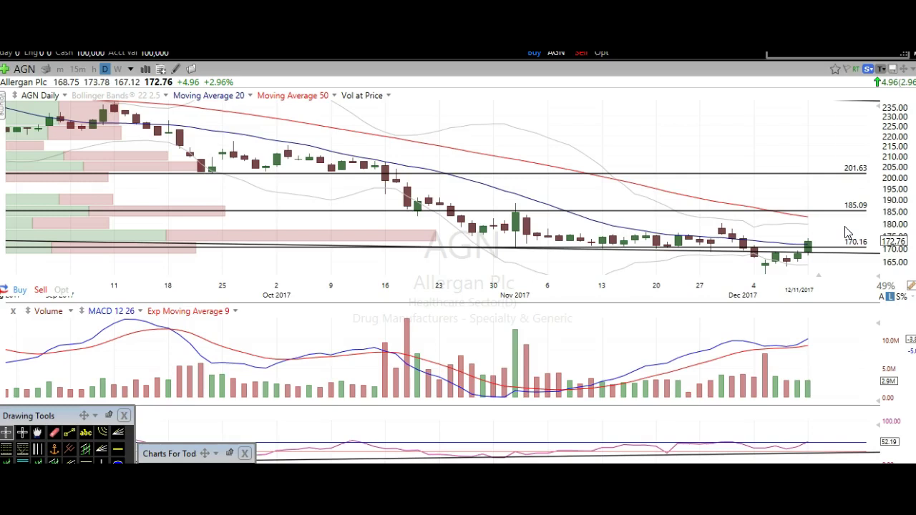
# Change the chart symbol to BABA (Alibaba Group Holding Ltd).
pyautogui.write('BABA')
pyautogui.press('Return')
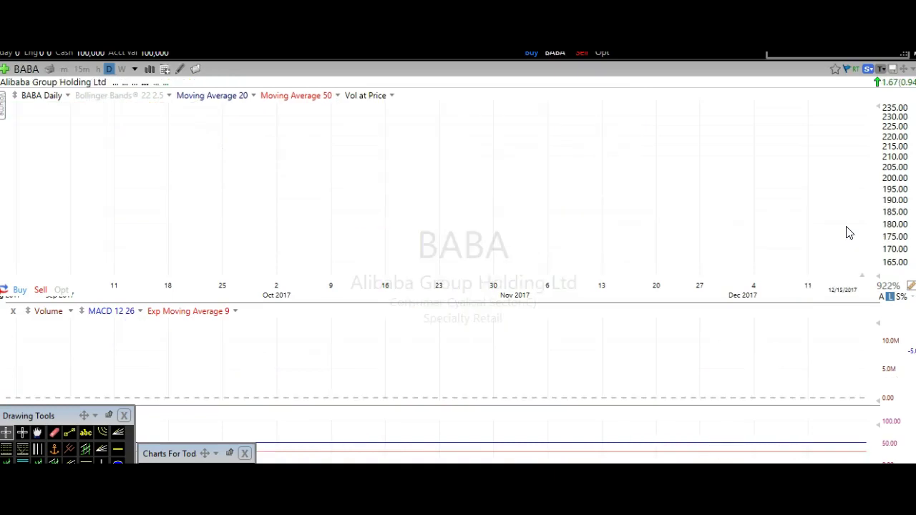
pyautogui.click(839, 231)
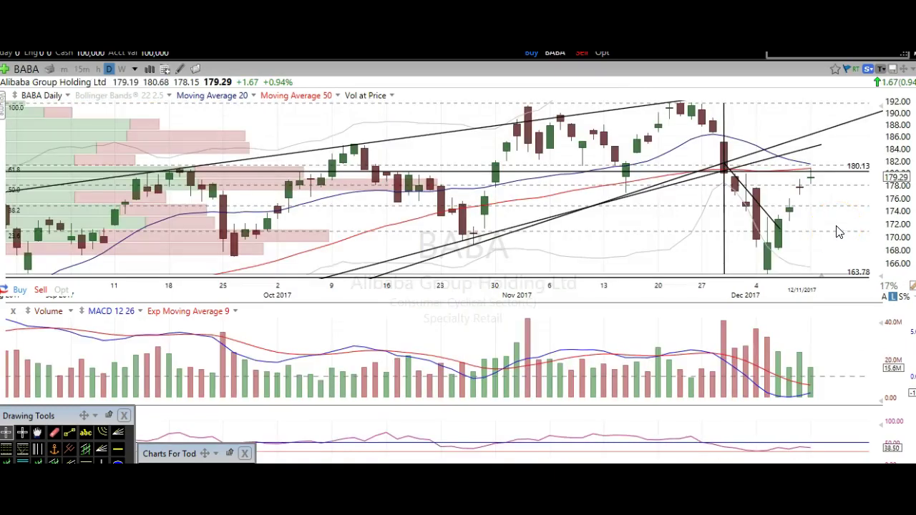
# Examine BABA's daily uptrend back to January 2017, including its trendlines, the 135.16 support level and the June price gap.
pyautogui.scroll(-3, 839, 231)
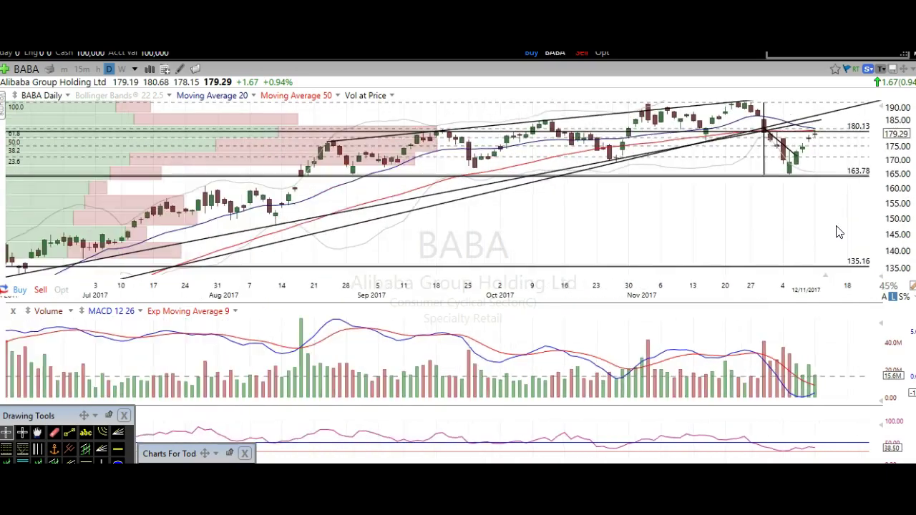
pyautogui.click(805, 219)
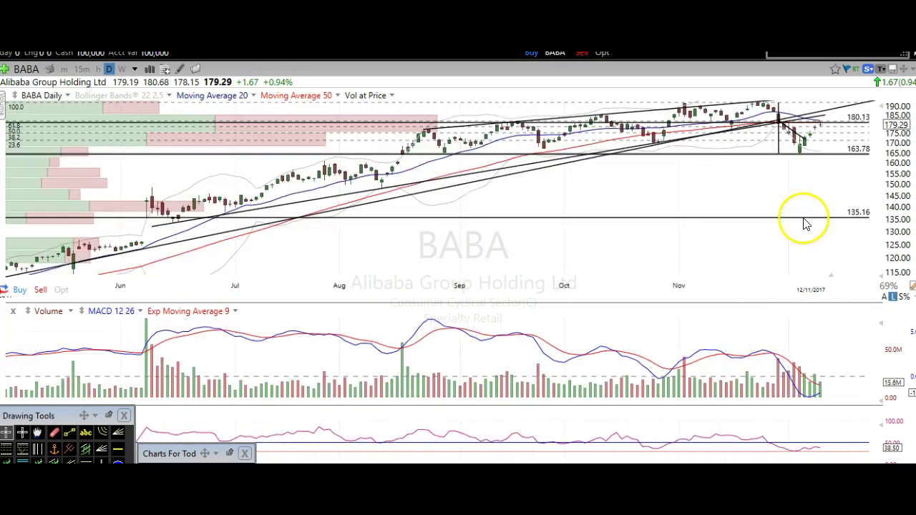
pyautogui.scroll(-3, 814, 177)
pyautogui.moveTo(818, 184)
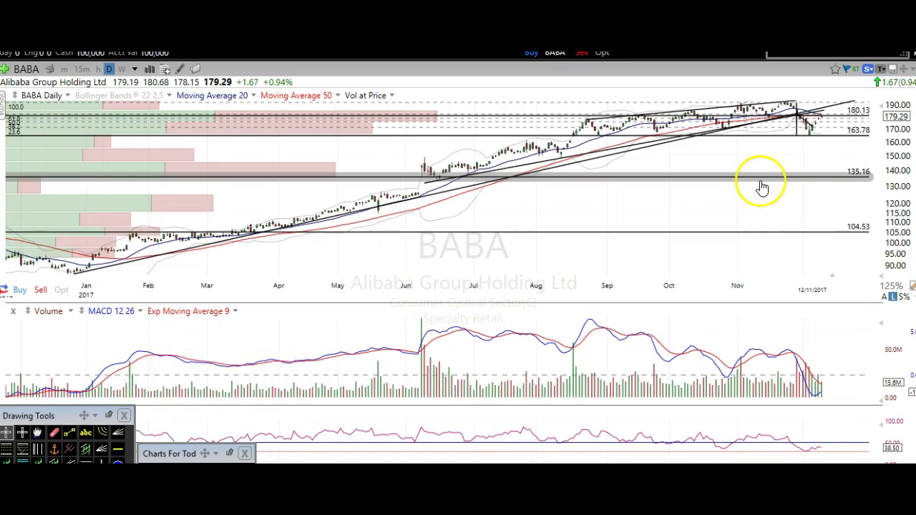
pyautogui.moveTo(761, 188); pyautogui.dragTo(694, 199)
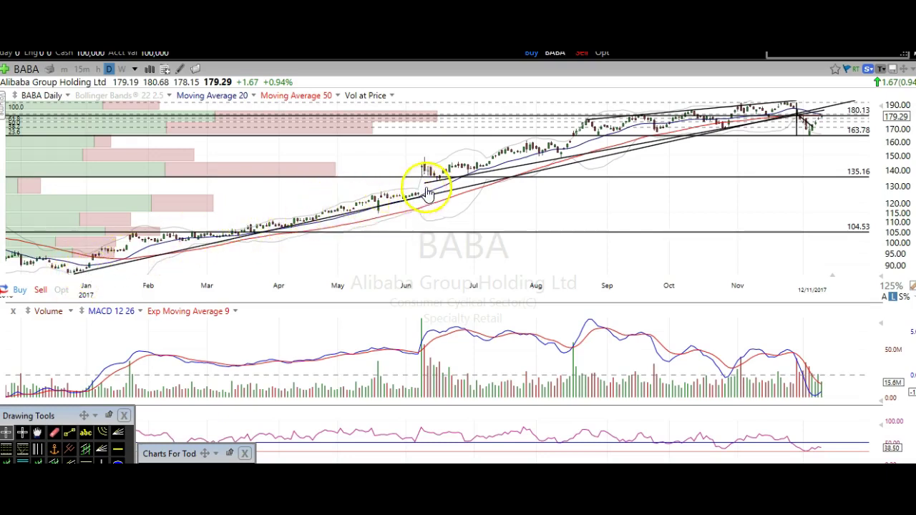
# Examine BABA's November and December daily candles around the 180.13 level, the moving averages and the rising trendlines.
pyautogui.scroll(5, 482, 237)
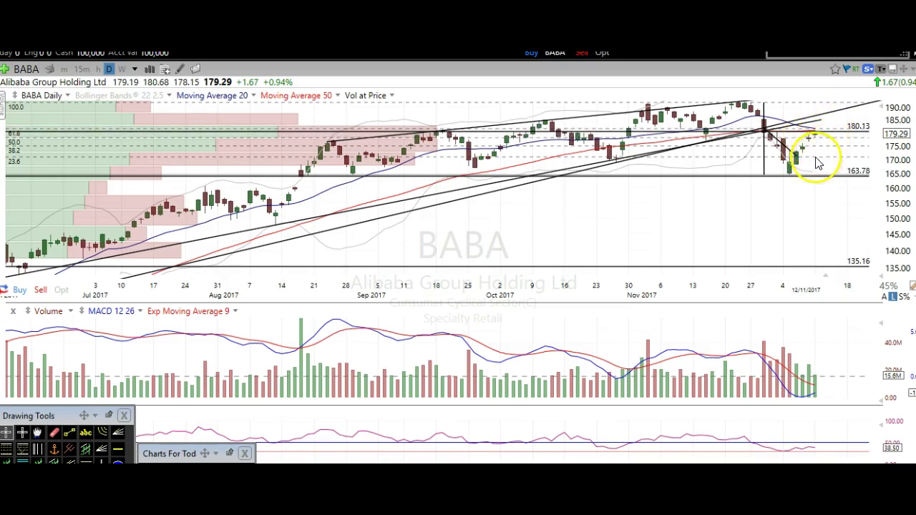
pyautogui.scroll(5, 818, 163)
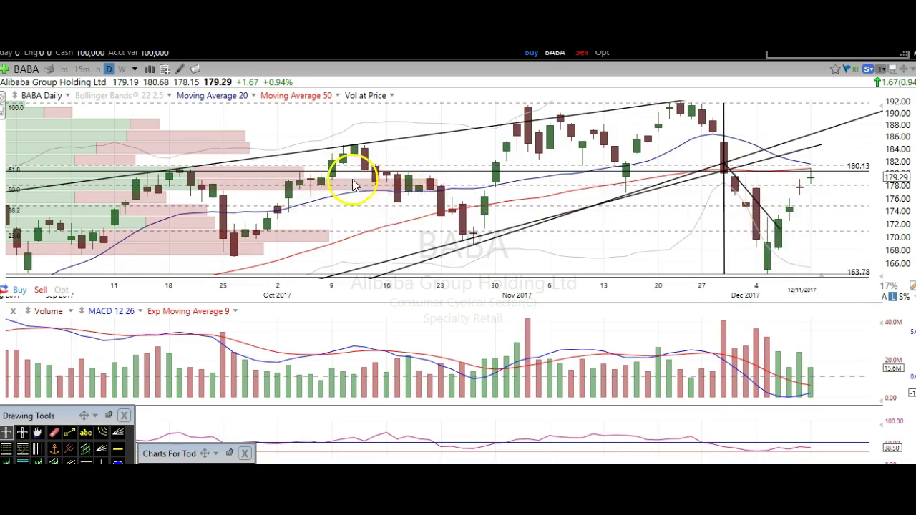
pyautogui.click(408, 185)
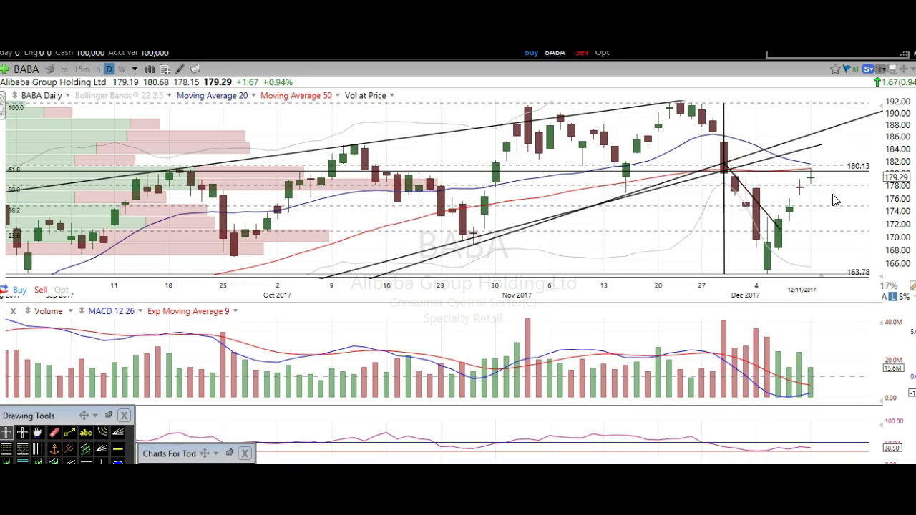
pyautogui.click(814, 171)
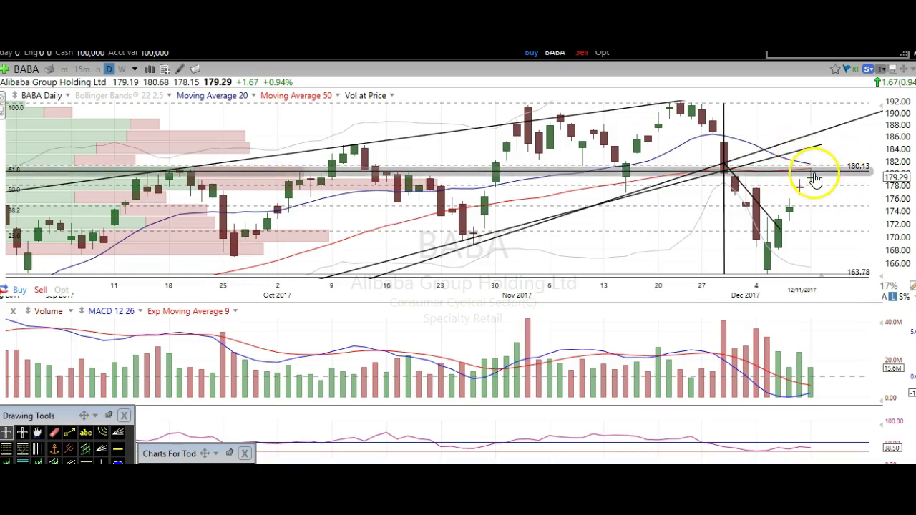
pyautogui.click(812, 155)
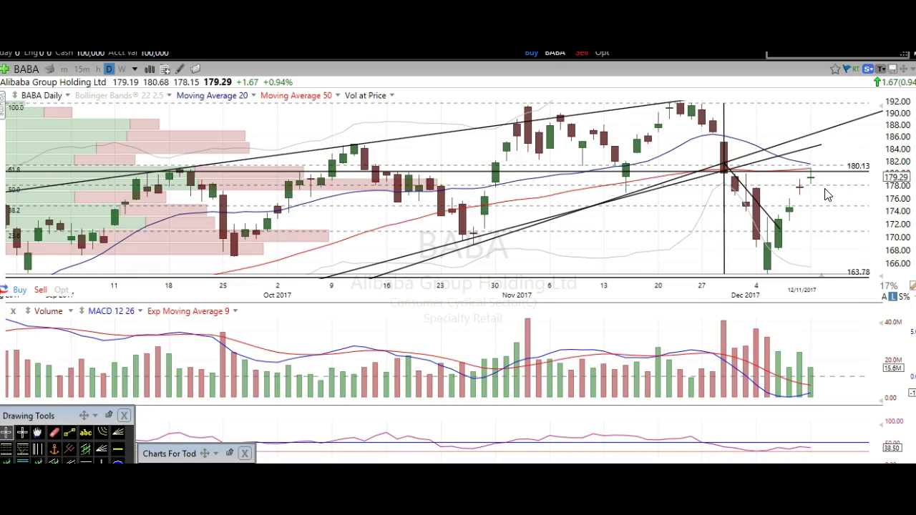
# Change the chart symbol to TWTR (Twitter, Inc) and review its daily price history back to 2016.
pyautogui.write('TWTR')
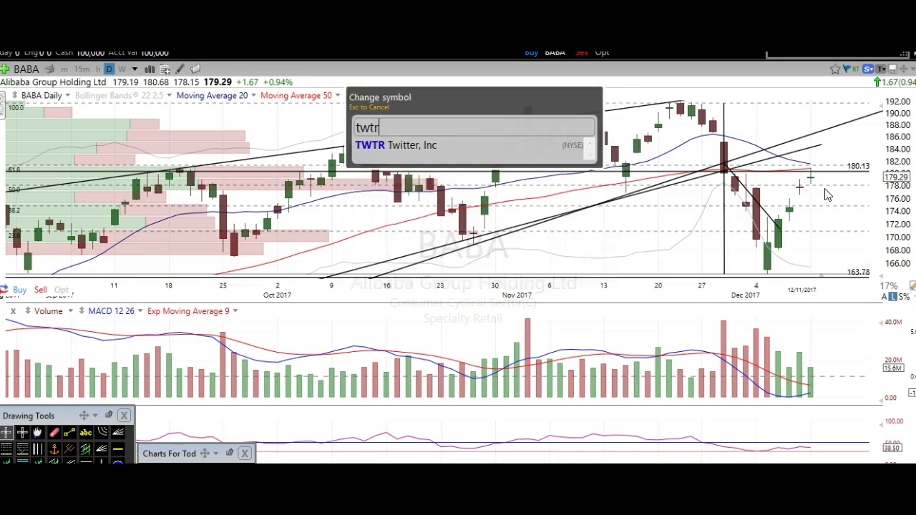
pyautogui.press('Return')
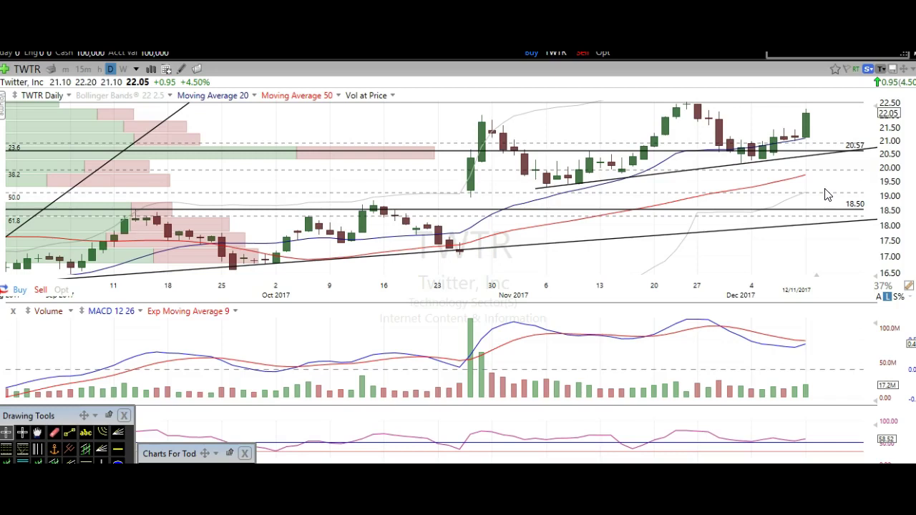
pyautogui.scroll(-8, 827, 195)
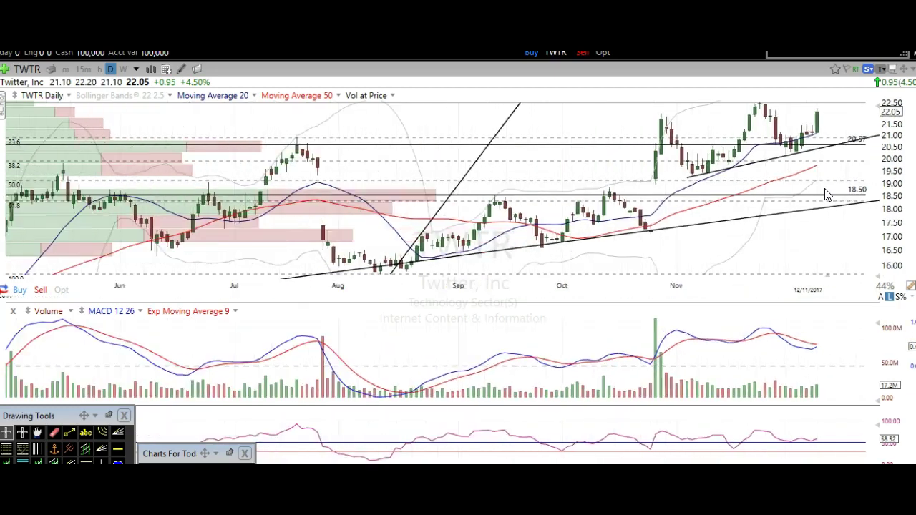
pyautogui.scroll(-1, 827, 194)
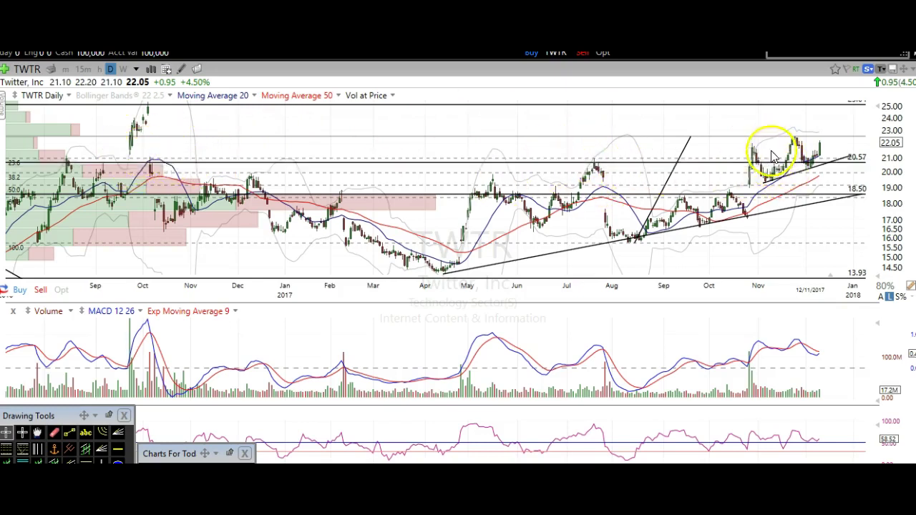
pyautogui.scroll(3, 788, 175)
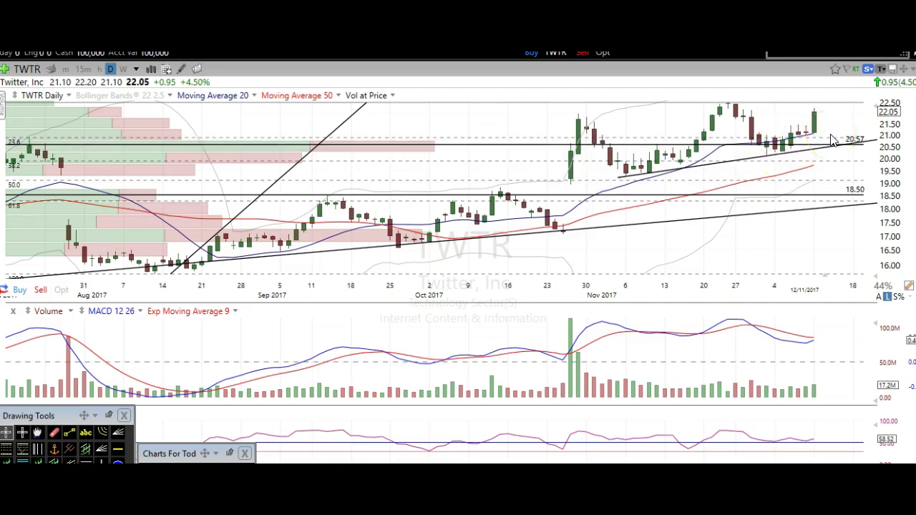
# Examine TWTR's November and December daily candles around the 20.57 horizontal line and the short rising trendline.
pyautogui.click(780, 146)
pyautogui.moveTo(780, 148)
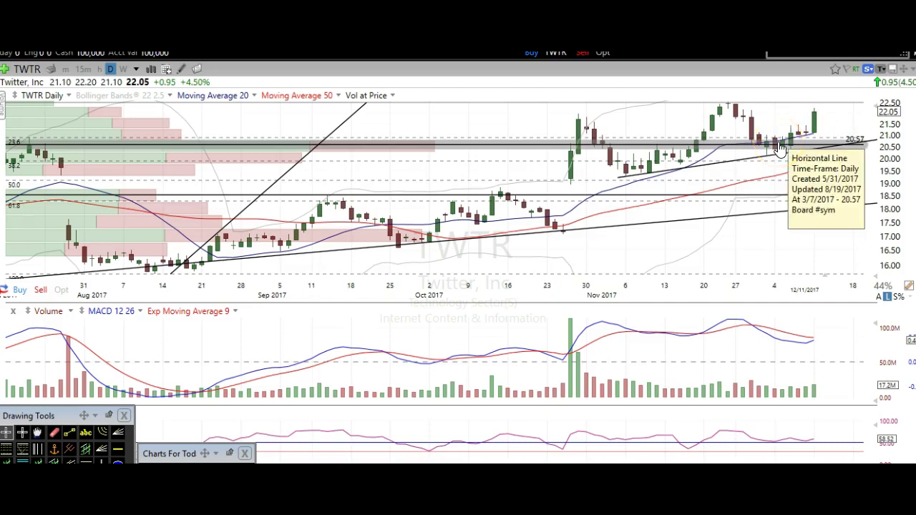
pyautogui.click(835, 127)
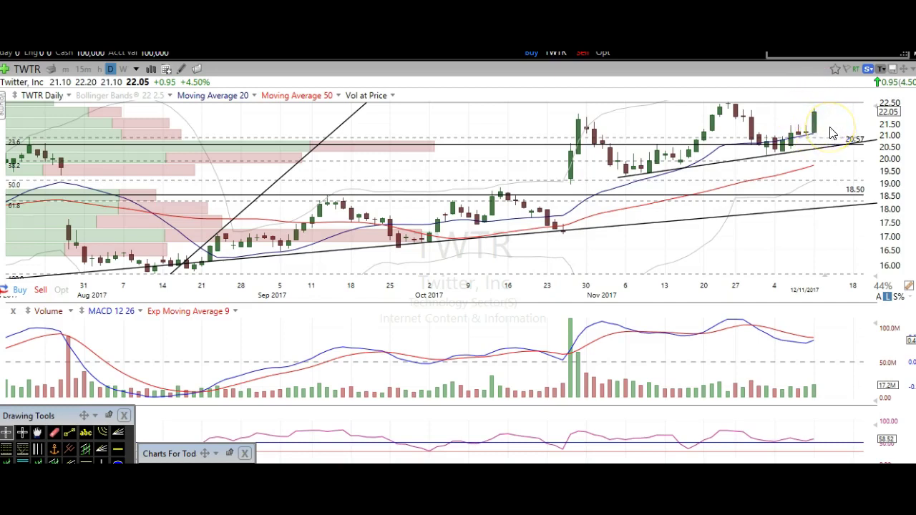
pyautogui.moveTo(833, 133); pyautogui.dragTo(845, 133)
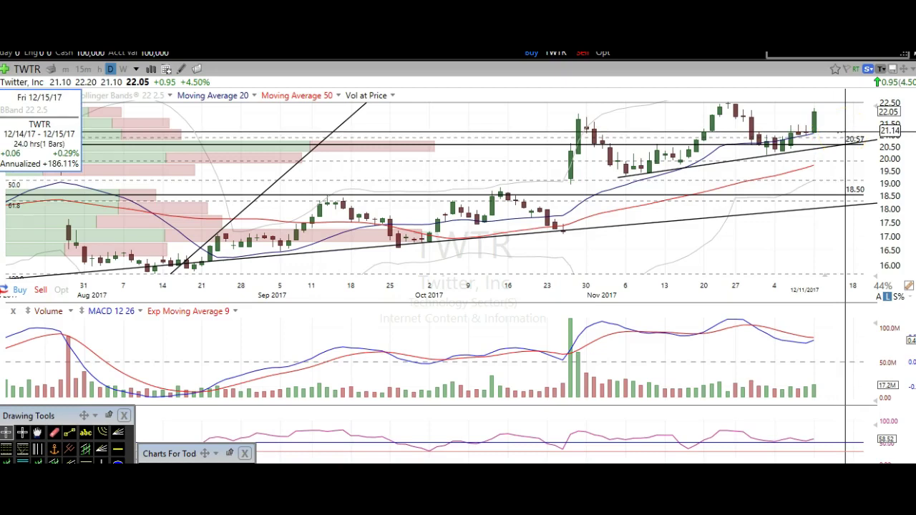
pyautogui.moveTo(845, 133); pyautogui.dragTo(848, 138)
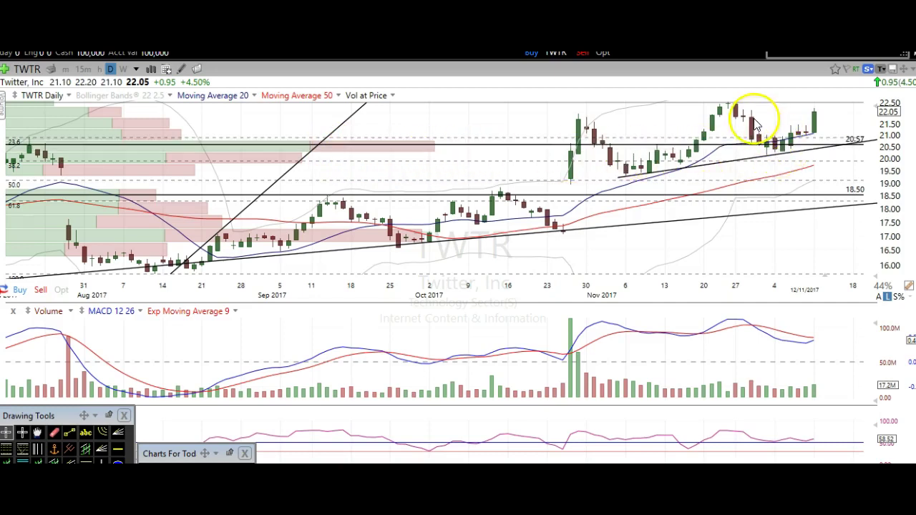
pyautogui.moveTo(774, 164)
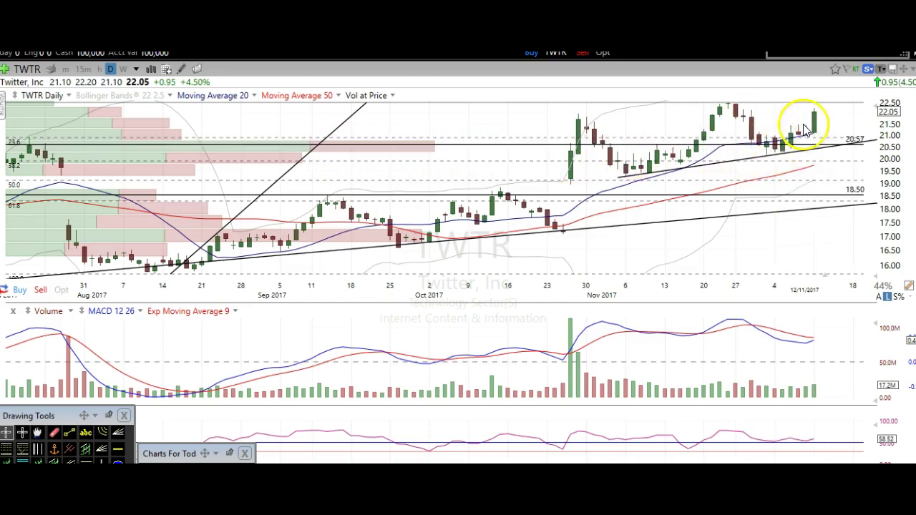
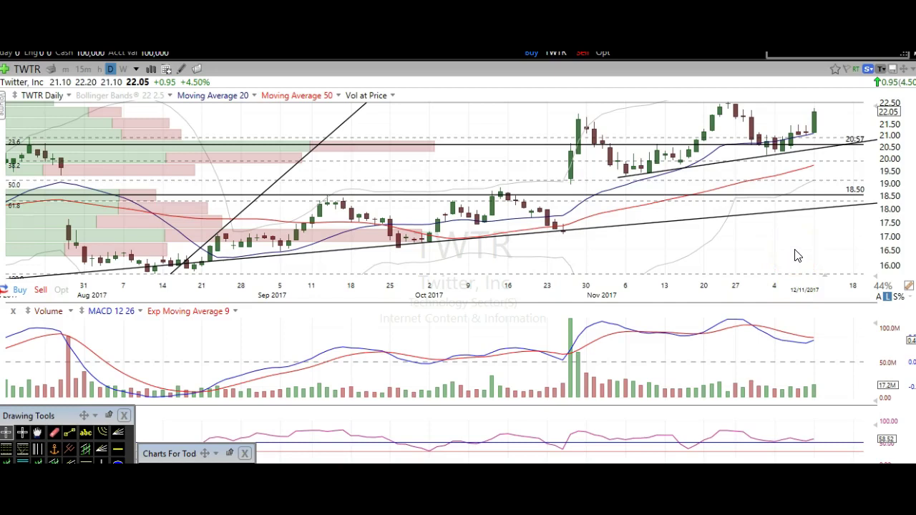
# Change the chart symbol to TSLA (Tesla Inc) and examine its latest daily candles around the 317.71 level and descending trendline.
pyautogui.write('tsla')
pyautogui.press('Return')
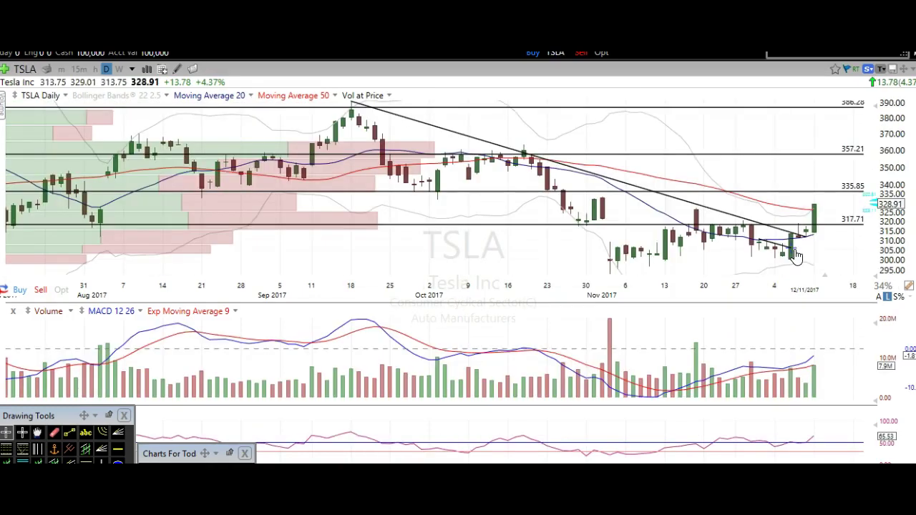
pyautogui.click(797, 254)
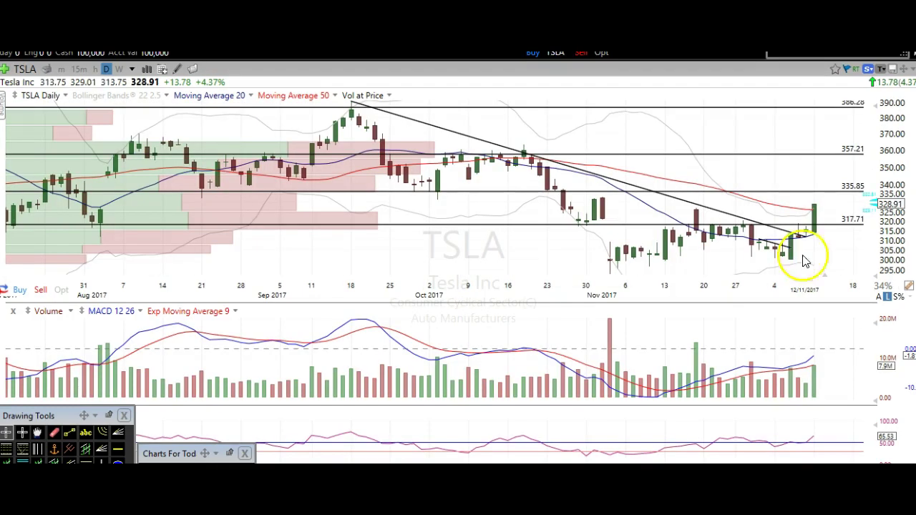
pyautogui.click(794, 274)
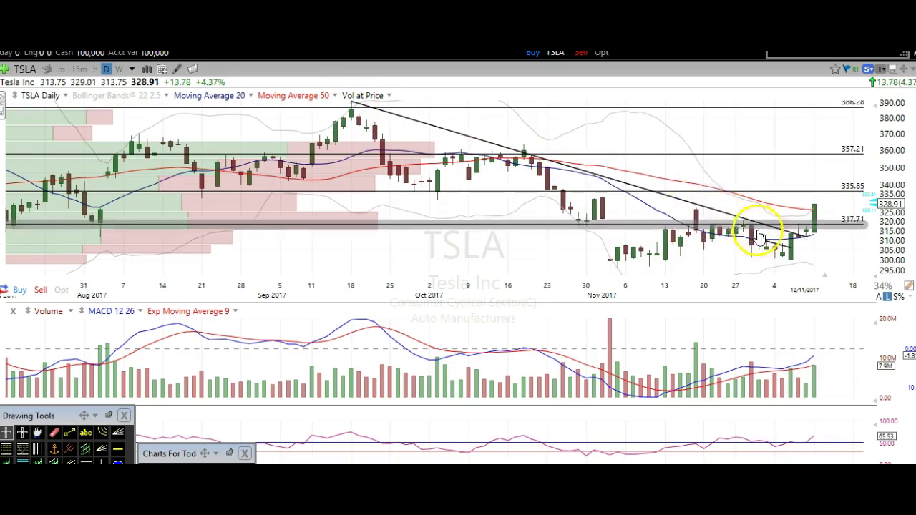
pyautogui.click(807, 233)
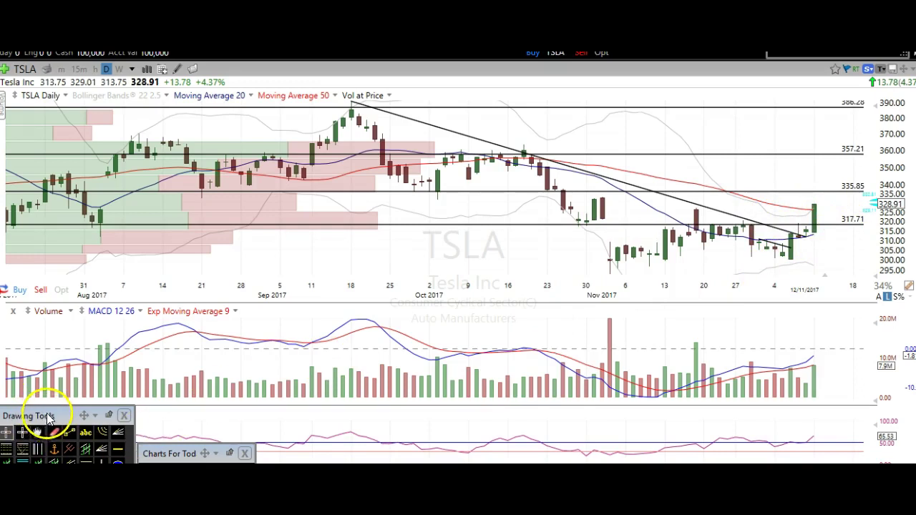
# Draw a rectangle around TSLA's November to mid-December trading range, from about 295 up to about 320.
pyautogui.moveTo(40, 416); pyautogui.dragTo(46, 391)
pyautogui.click(11, 455)
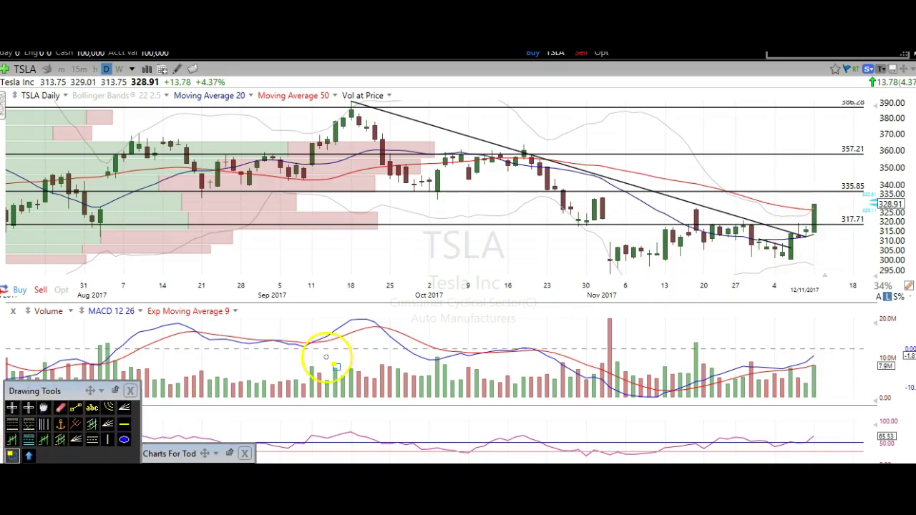
pyautogui.moveTo(603, 215)
pyautogui.mouseDown()
pyautogui.moveTo(669, 256)
pyautogui.moveTo(818, 280)
pyautogui.mouseUp()
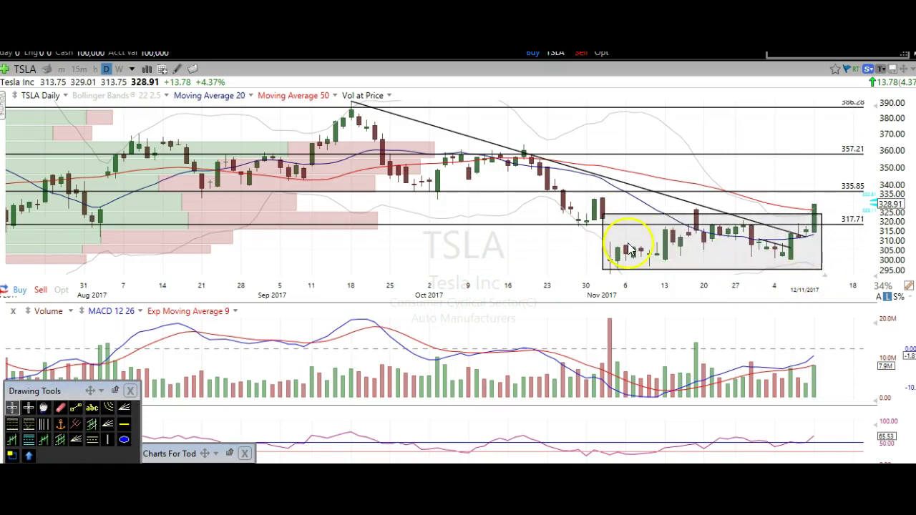
pyautogui.moveTo(604, 222); pyautogui.dragTo(604, 227)
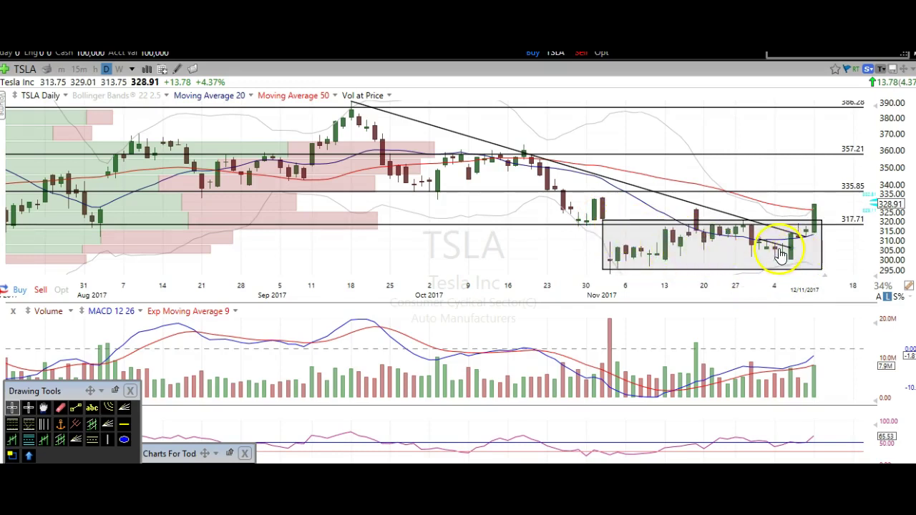
# Delete the short descending trendline drawn under TSLA's early December candles, inside the rectangle.
pyautogui.moveTo(781, 255)
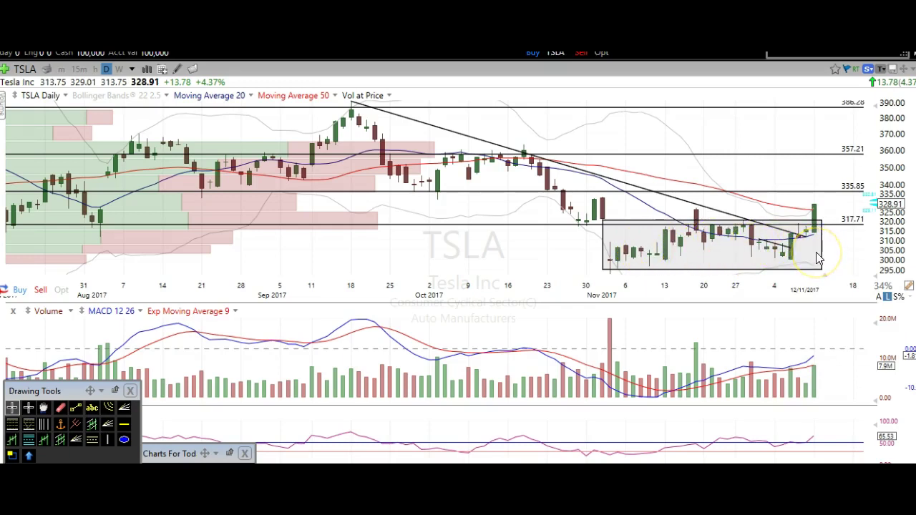
pyautogui.rightClick(779, 254)
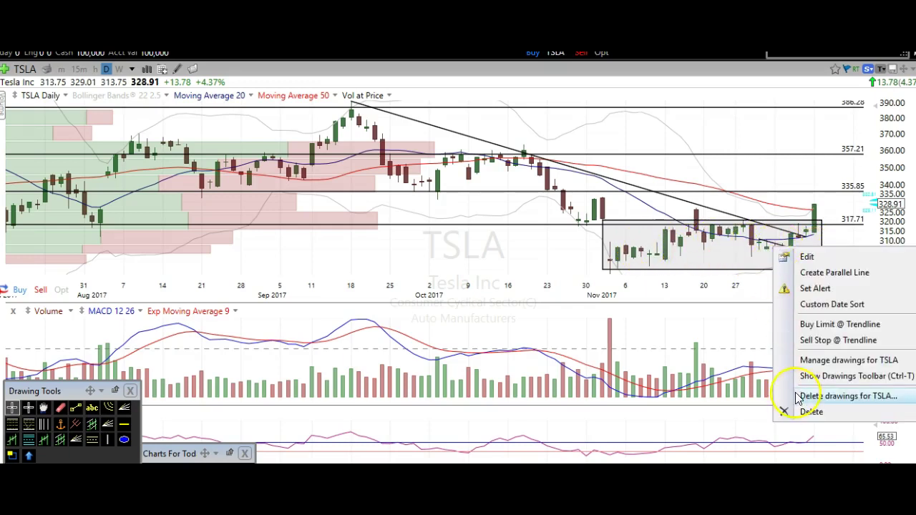
pyautogui.click(809, 411)
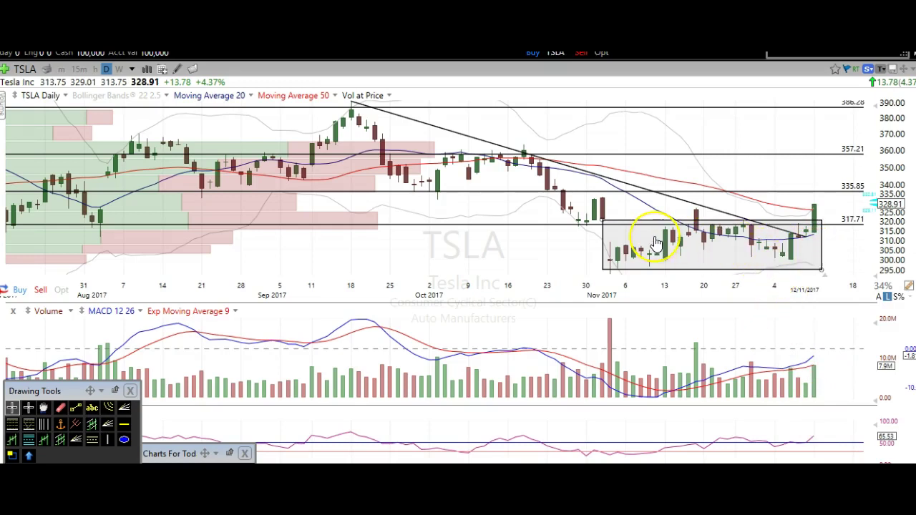
# Examine TSLA's latest daily candle against the rectangle's upper edge, the 50-day moving average and the price levels back to May.
pyautogui.moveTo(657, 243)
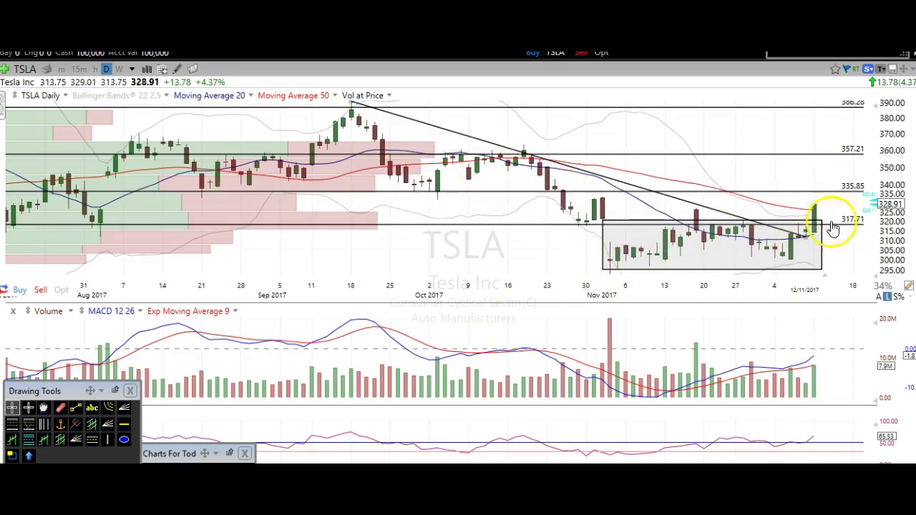
pyautogui.moveTo(831, 221); pyautogui.dragTo(830, 217)
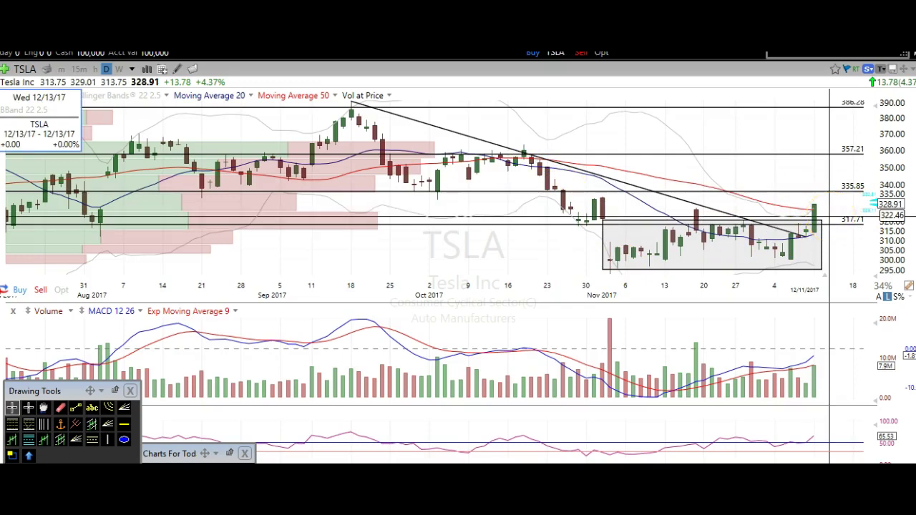
pyautogui.moveTo(830, 216); pyautogui.dragTo(830, 217)
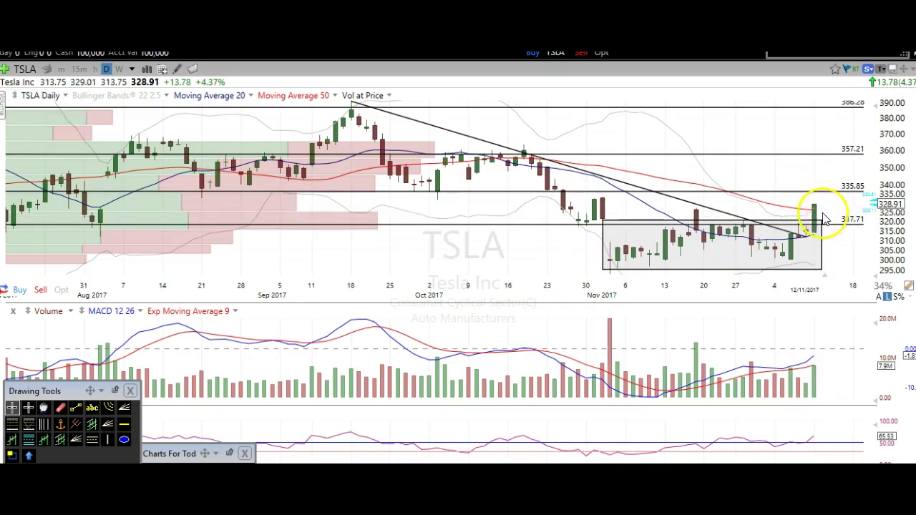
pyautogui.scroll(-4, 841, 222)
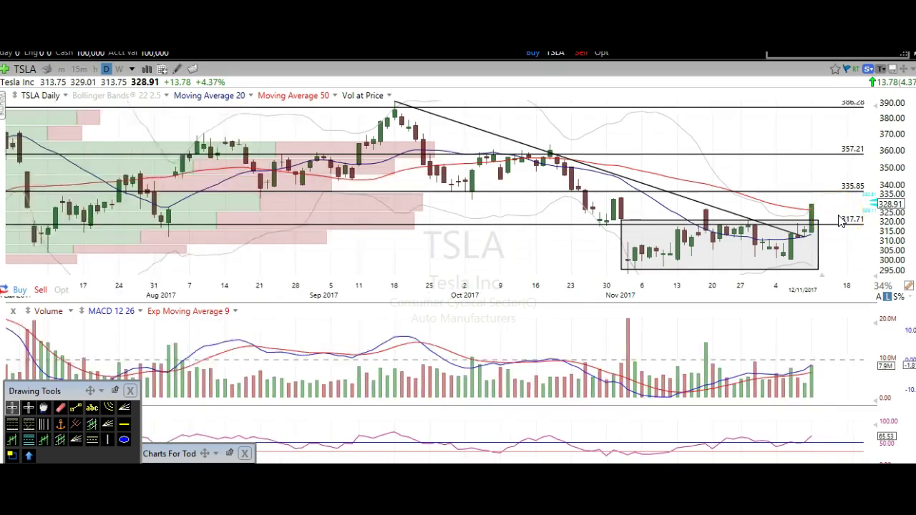
pyautogui.scroll(-2, 841, 222)
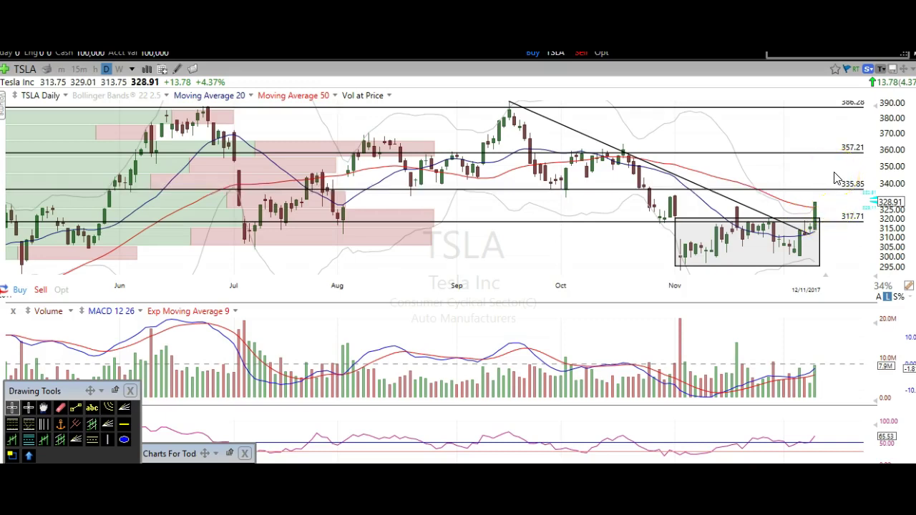
# Change the chart symbol to AAPL (Apple Inc) and focus on its November and December daily candles near the 170.45 level.
pyautogui.write('AAPL')
pyautogui.press('Return')
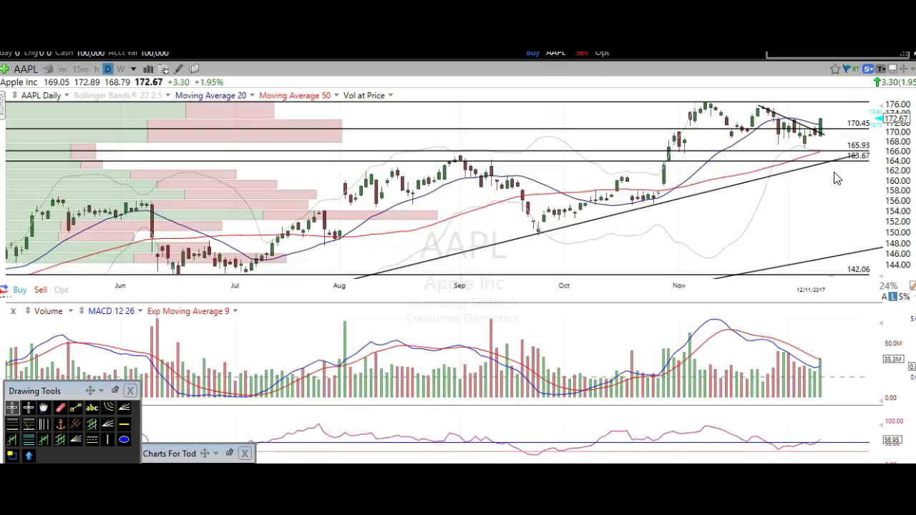
pyautogui.scroll(4, 837, 179)
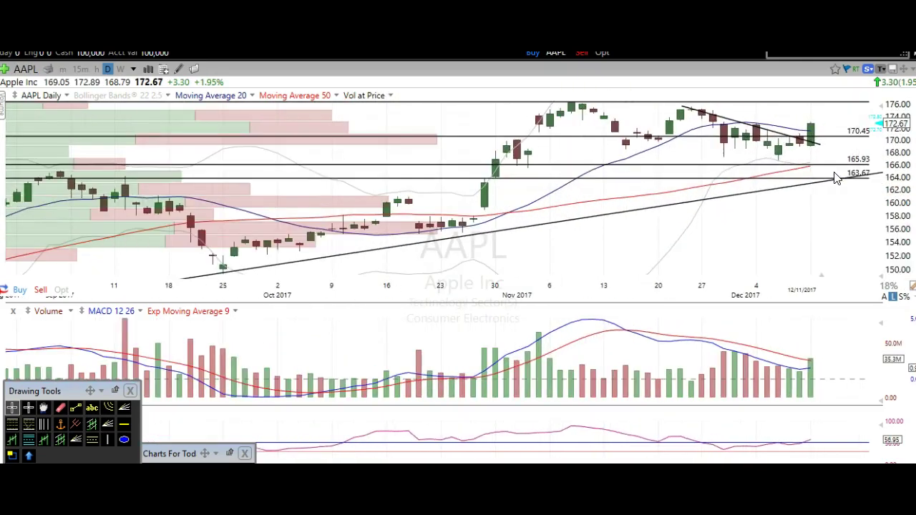
pyautogui.scroll(1, 837, 179)
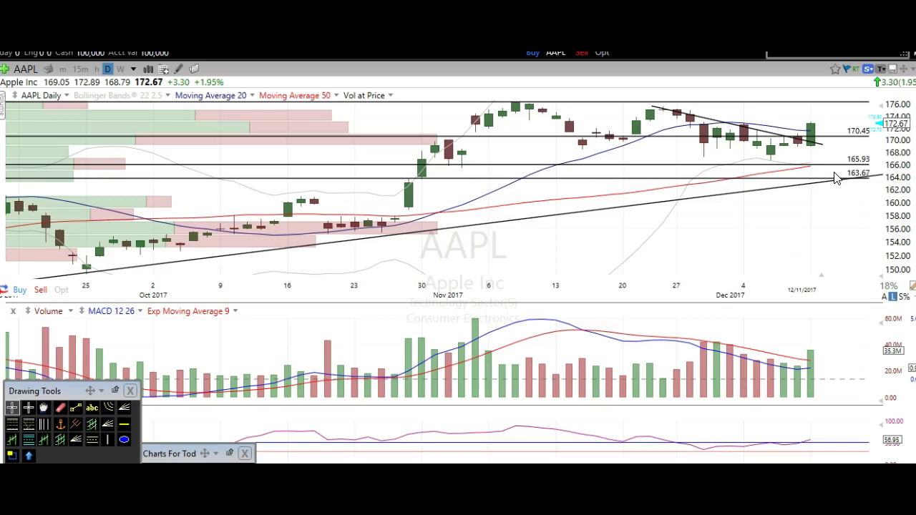
pyautogui.scroll(2, 838, 179)
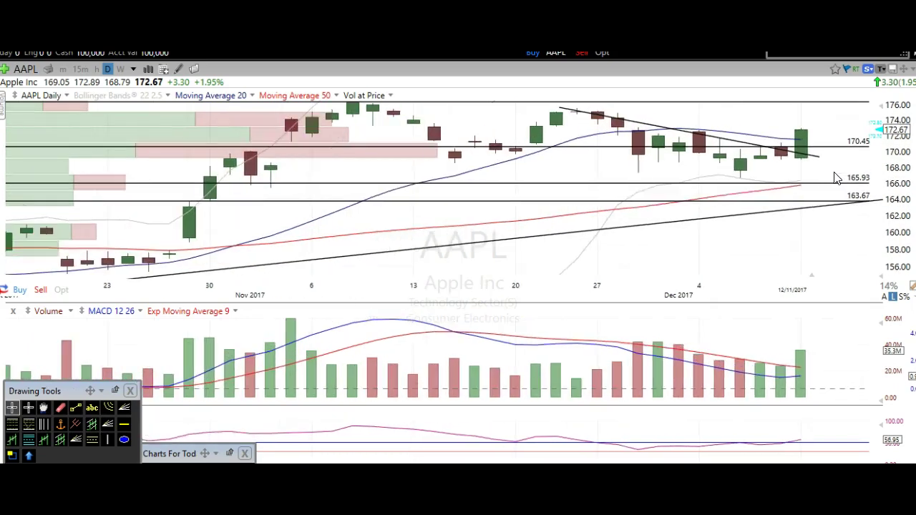
# Raise the upper end of AAPL's descending trendline above the late November candles to about 176.
pyautogui.scroll(1, 837, 179)
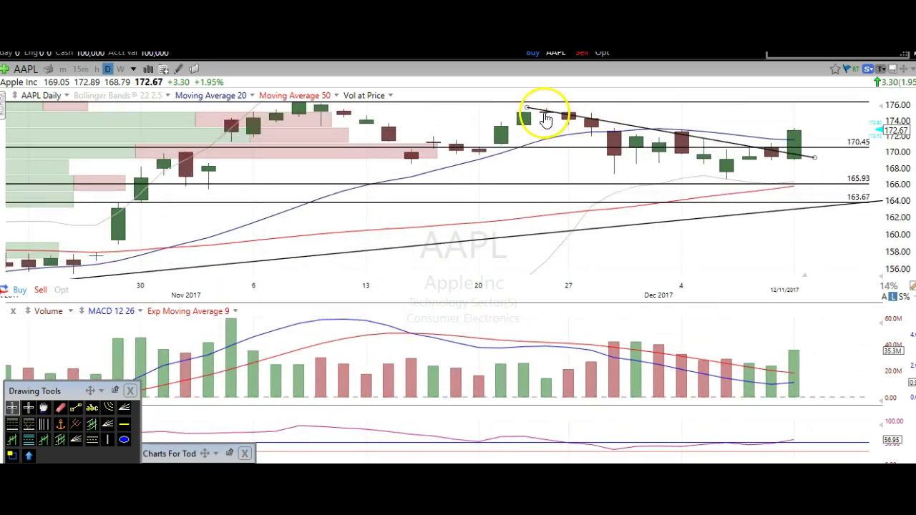
pyautogui.moveTo(527, 112); pyautogui.dragTo(537, 109)
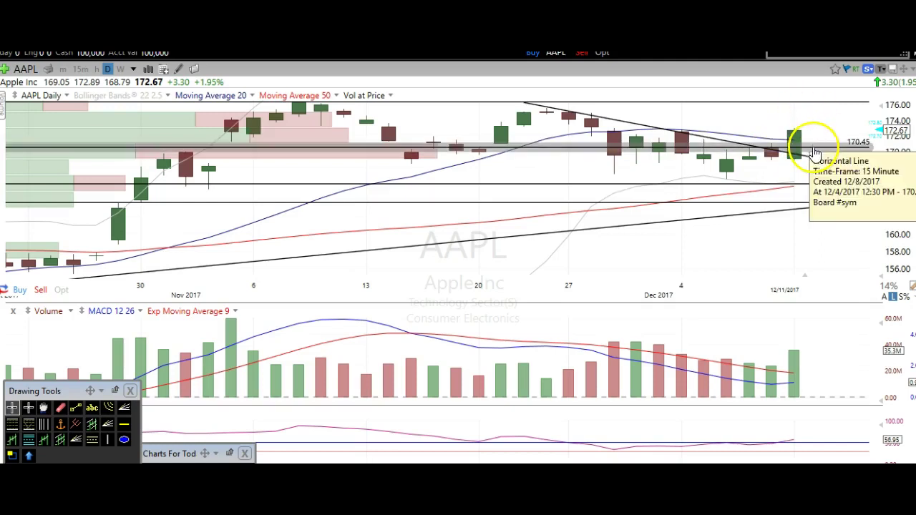
# Draw a descending trendline across the tops of AAPL's volume bars from late November to just past the latest bar.
pyautogui.scroll(1, 791, 173)
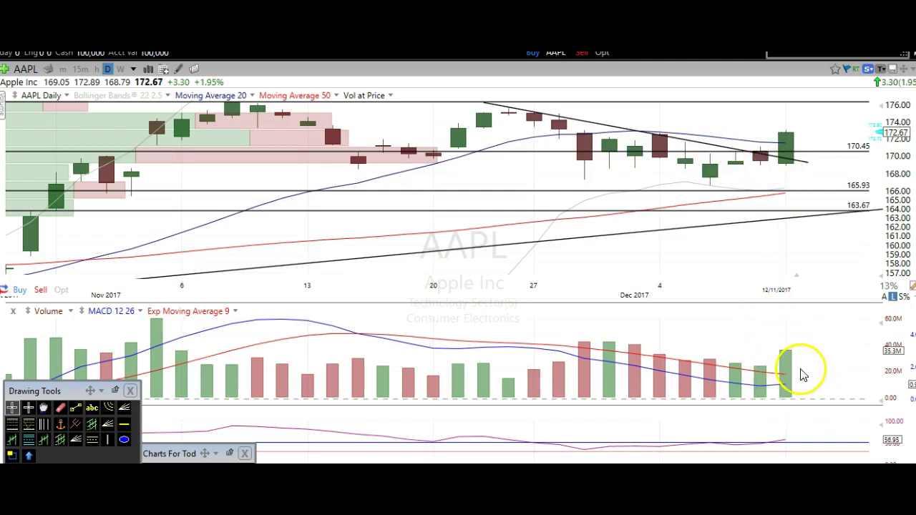
pyautogui.click(76, 407)
pyautogui.moveTo(610, 338); pyautogui.dragTo(807, 373)
pyautogui.click(794, 372)
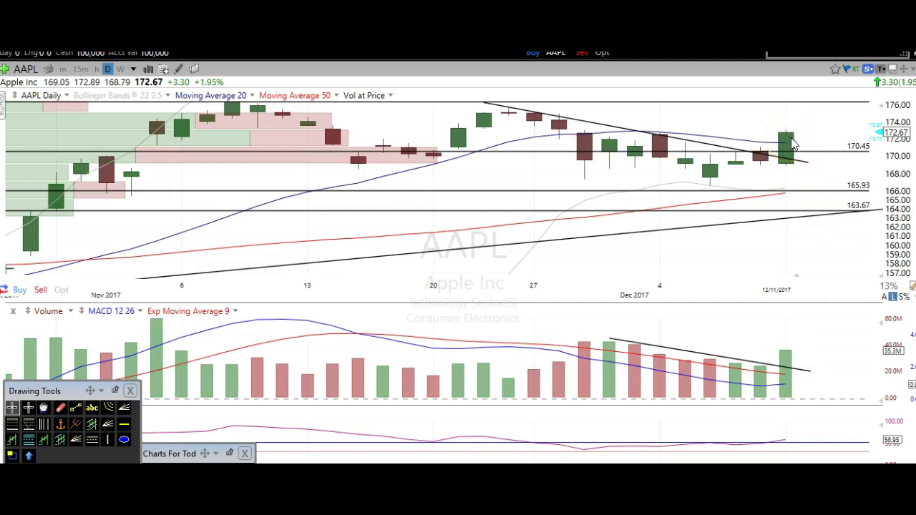
# Check the price level beside AAPL's latest daily candle, between the 170.45 line and the 20-day moving average.
pyautogui.click(812, 147)
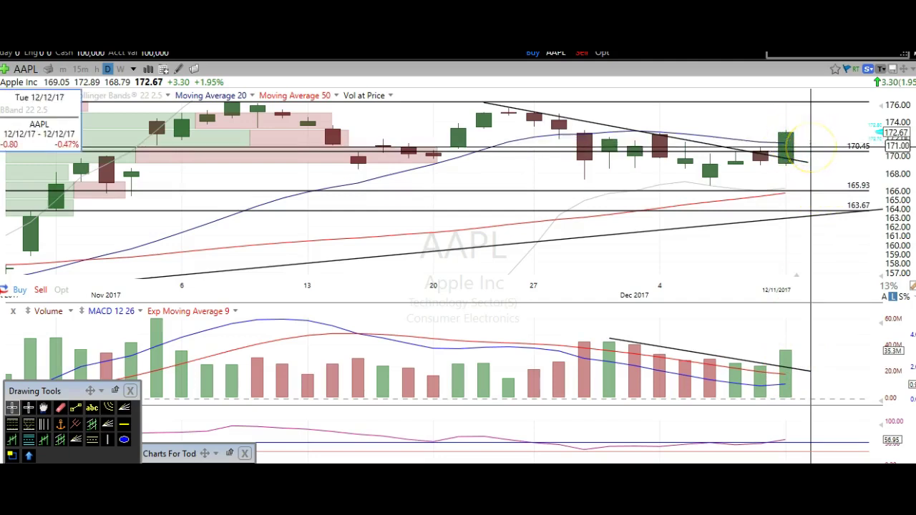
pyautogui.click(811, 146)
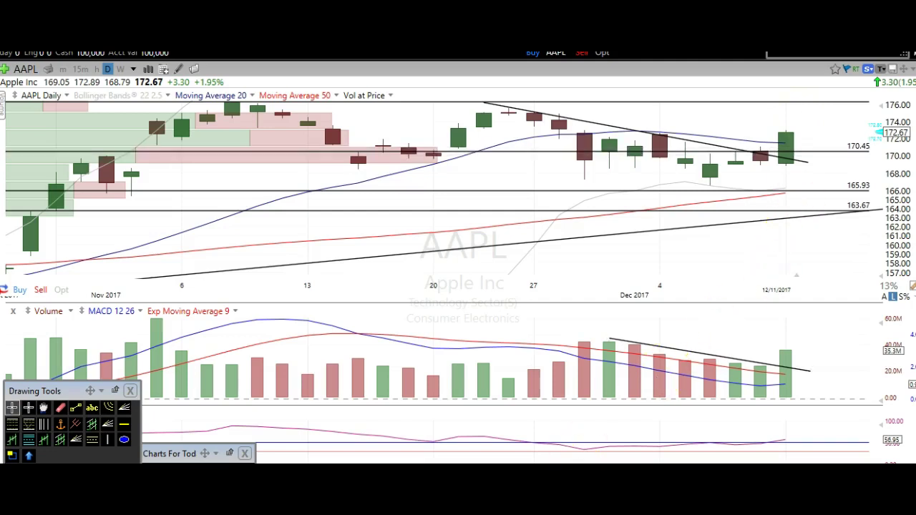
# Switch to the web page comparing the Monthly, Annual and Quarterly membership plans.
pyautogui.moveTo(581, 462)
pyautogui.click(512, 426)
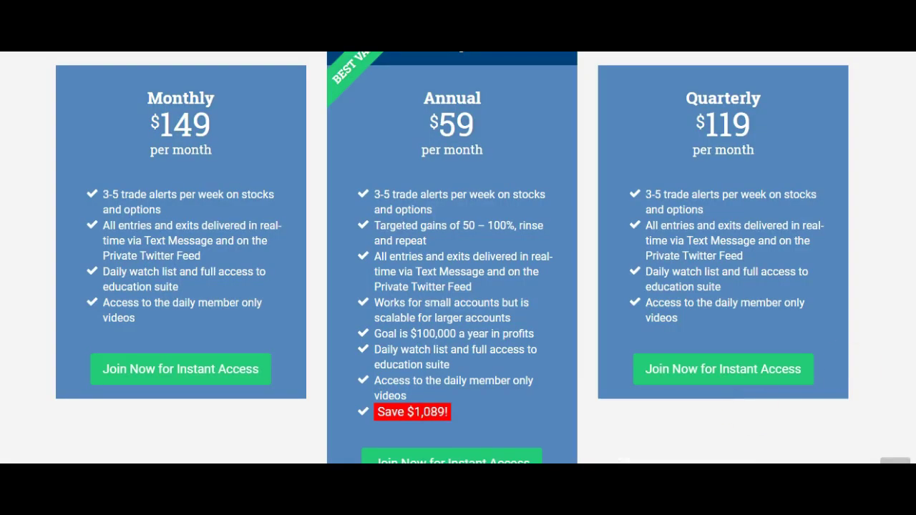